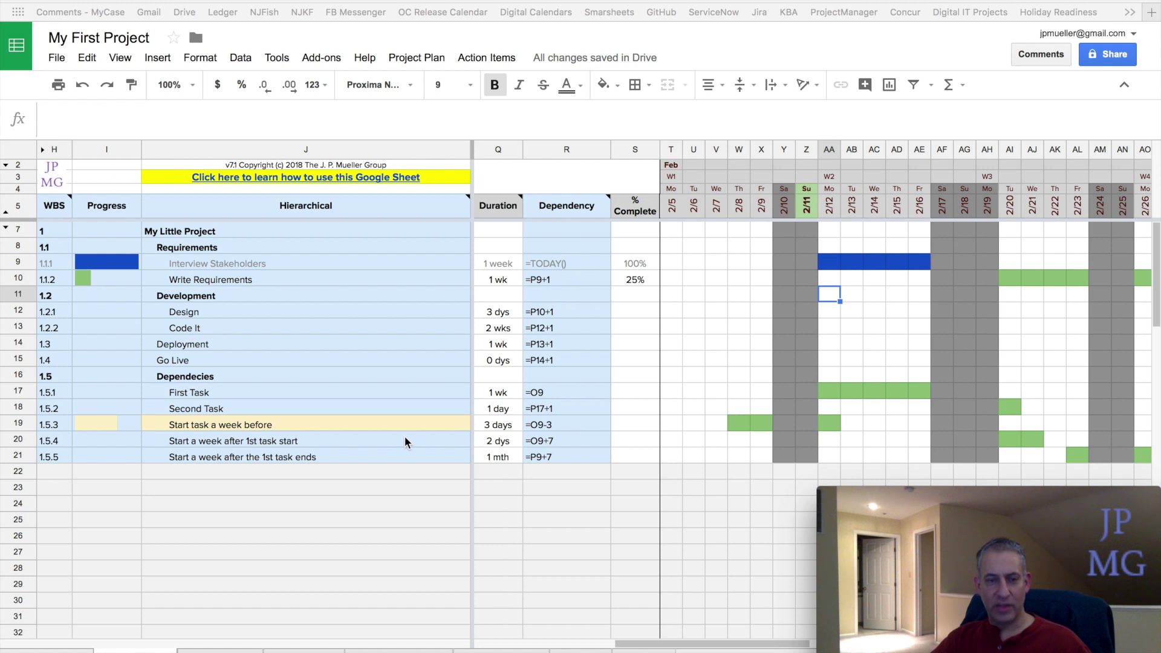
Step: Select the last two Dependecies tasks, checking their % Complete and duration cells
{"action": "left_click", "coordinate": [398, 447]}
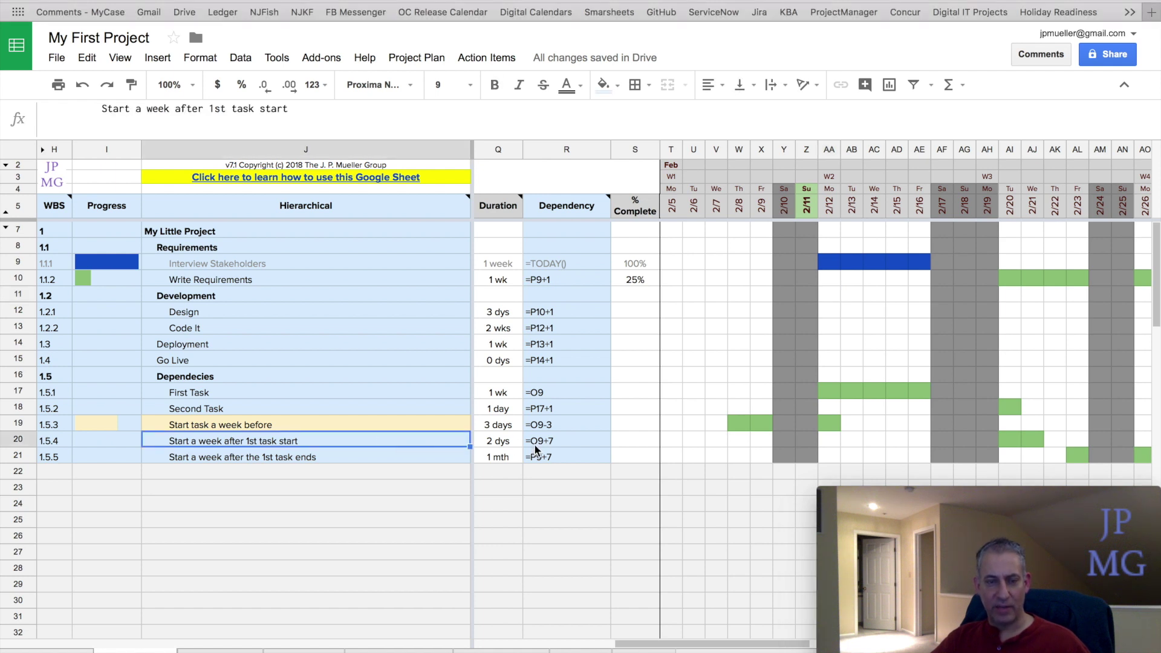
{"action": "left_click", "coordinate": [427, 463]}
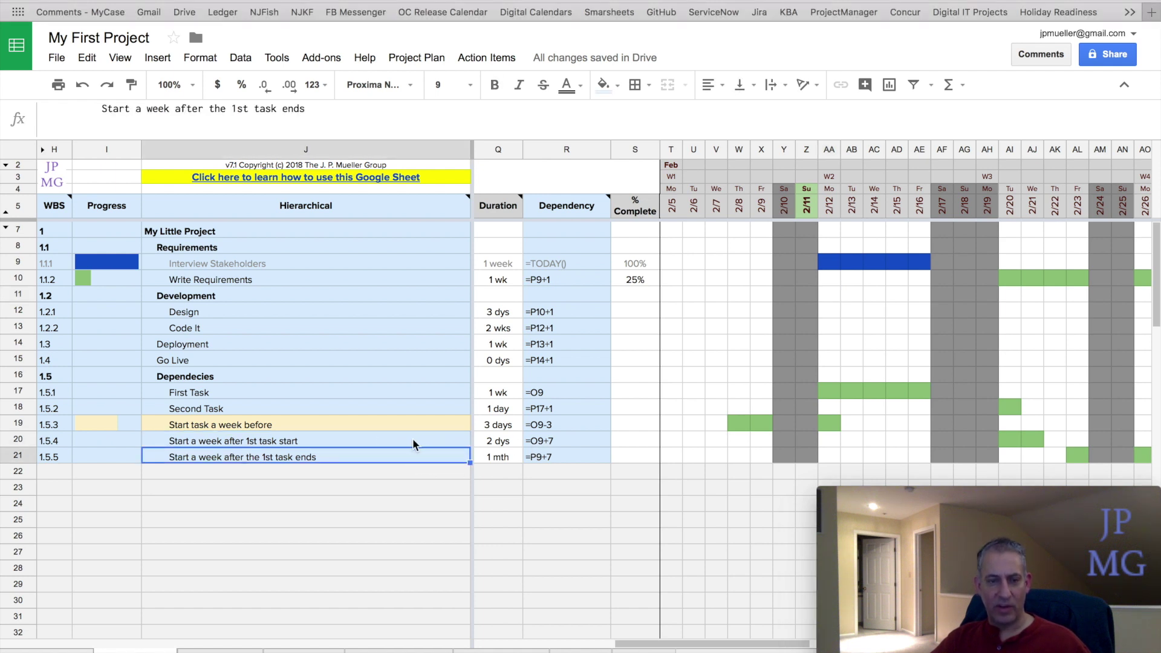
{"action": "left_click", "coordinate": [382, 447]}
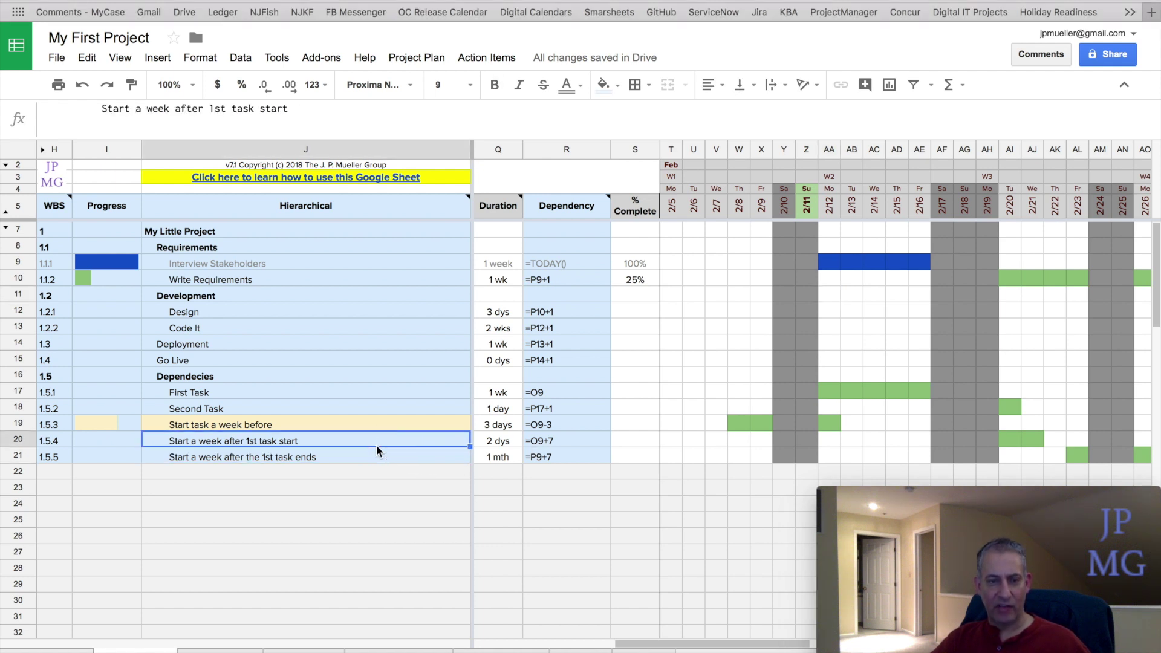
{"action": "left_click", "coordinate": [316, 429]}
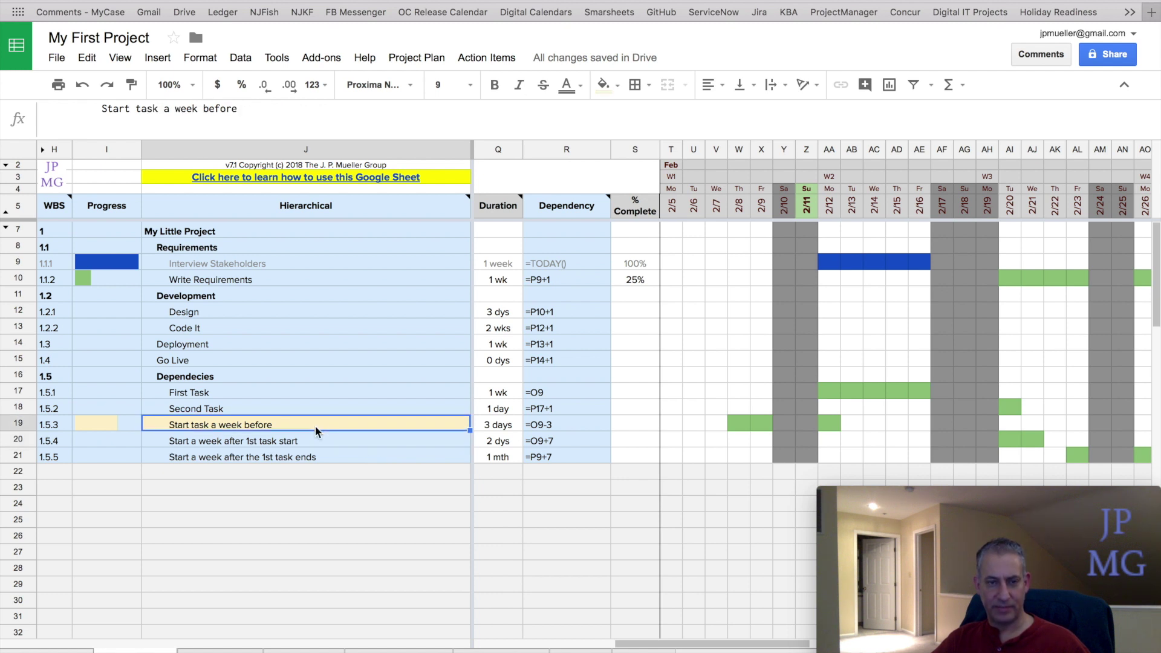
{"action": "left_click", "coordinate": [326, 444]}
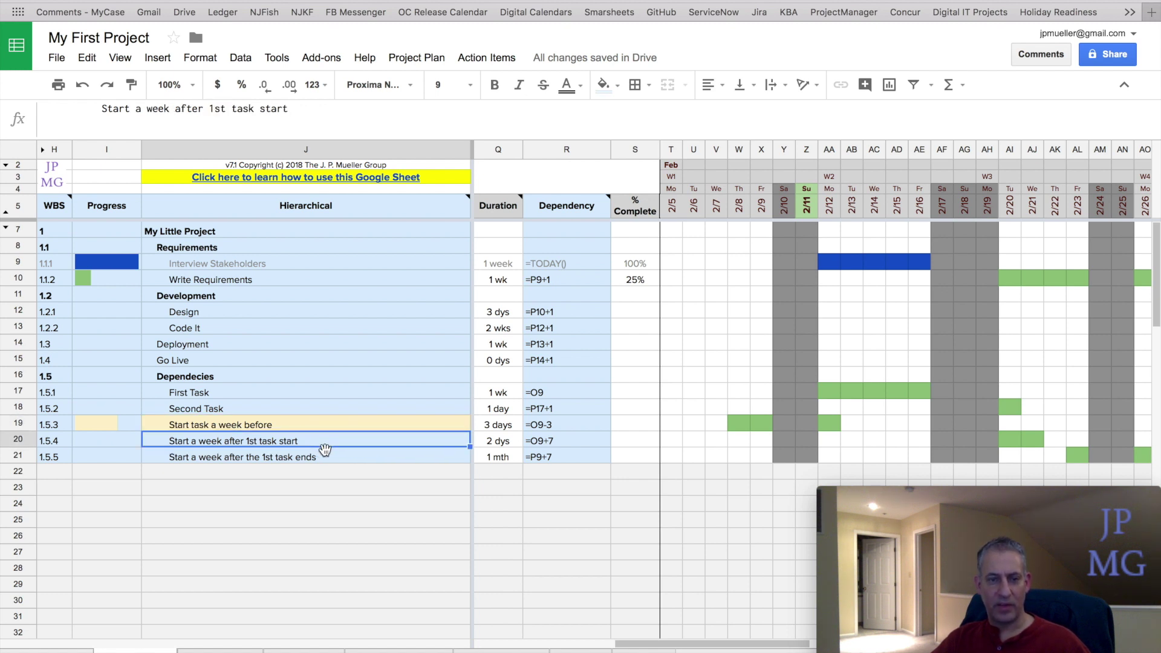
{"action": "left_click", "coordinate": [330, 463], "text": "shift"}
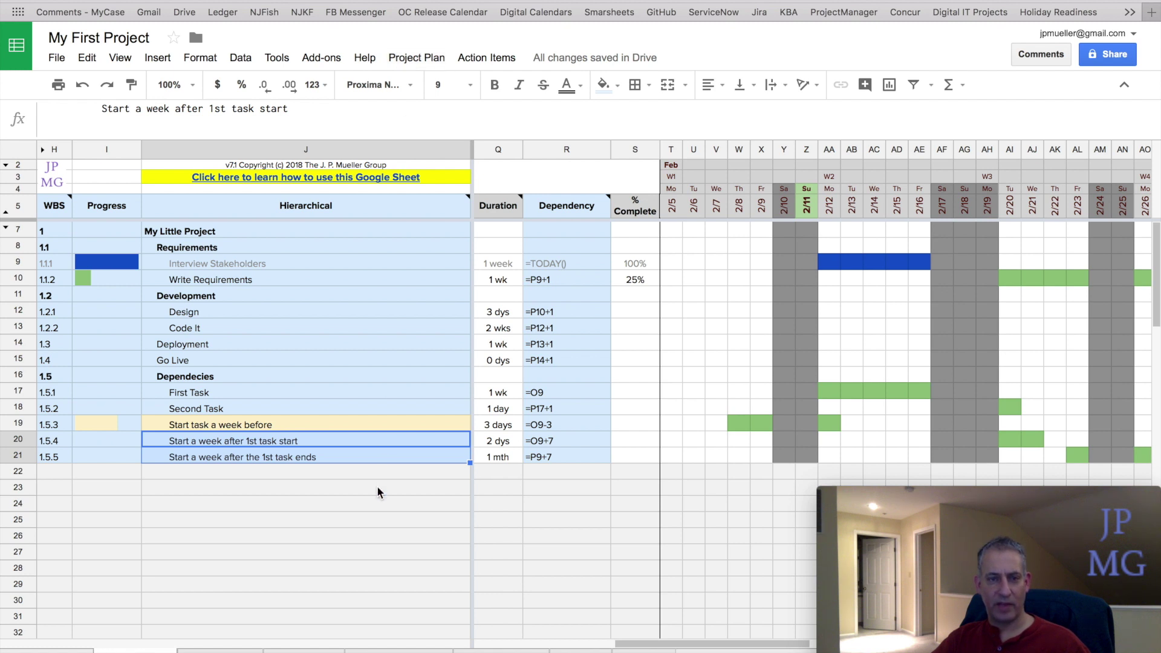
{"action": "left_click", "coordinate": [383, 446]}
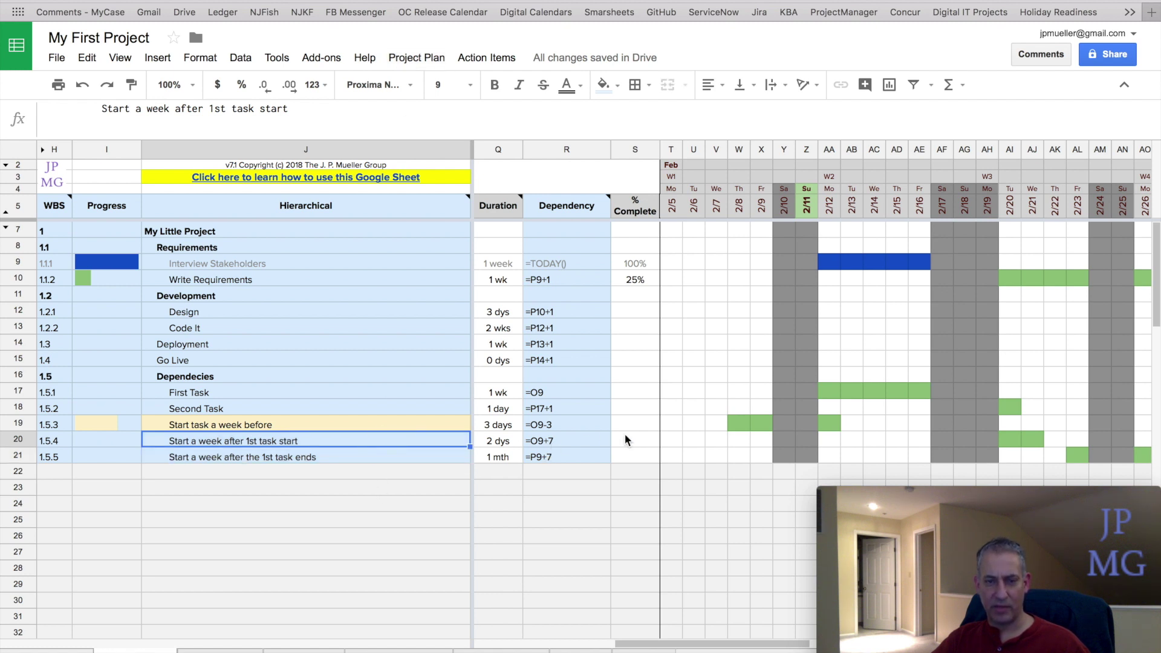
{"action": "left_click_drag", "start_coordinate": [626, 440], "coordinate": [627, 467]}
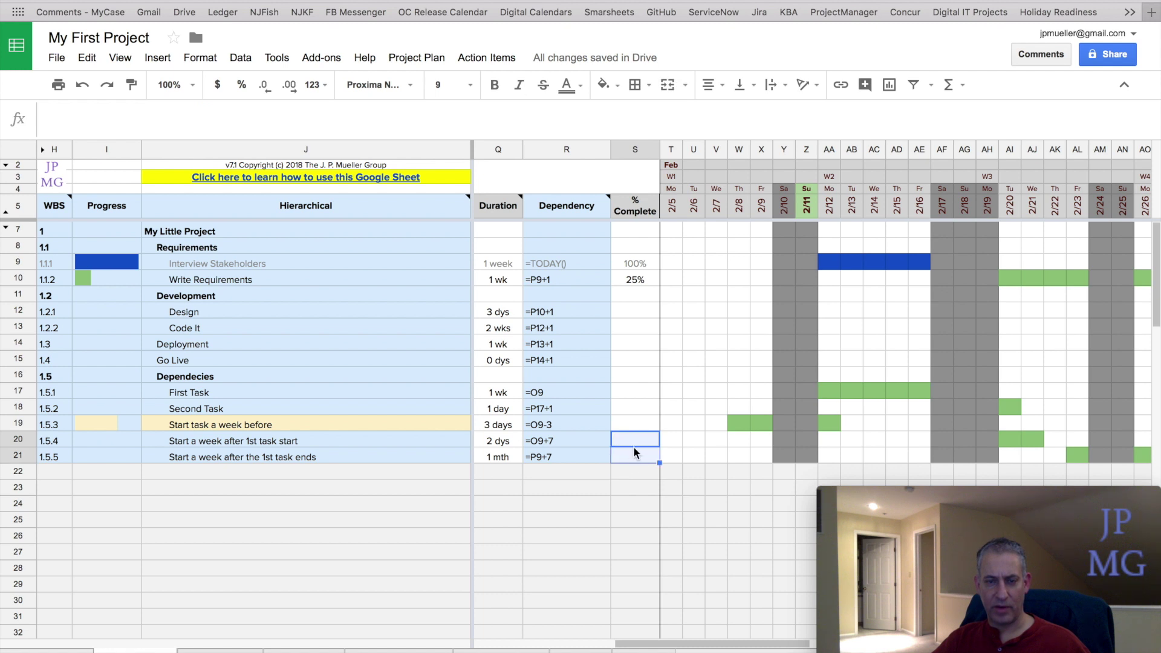
{"action": "left_click", "coordinate": [507, 446]}
{"action": "left_click_drag", "start_coordinate": [506, 446], "coordinate": [507, 458]}
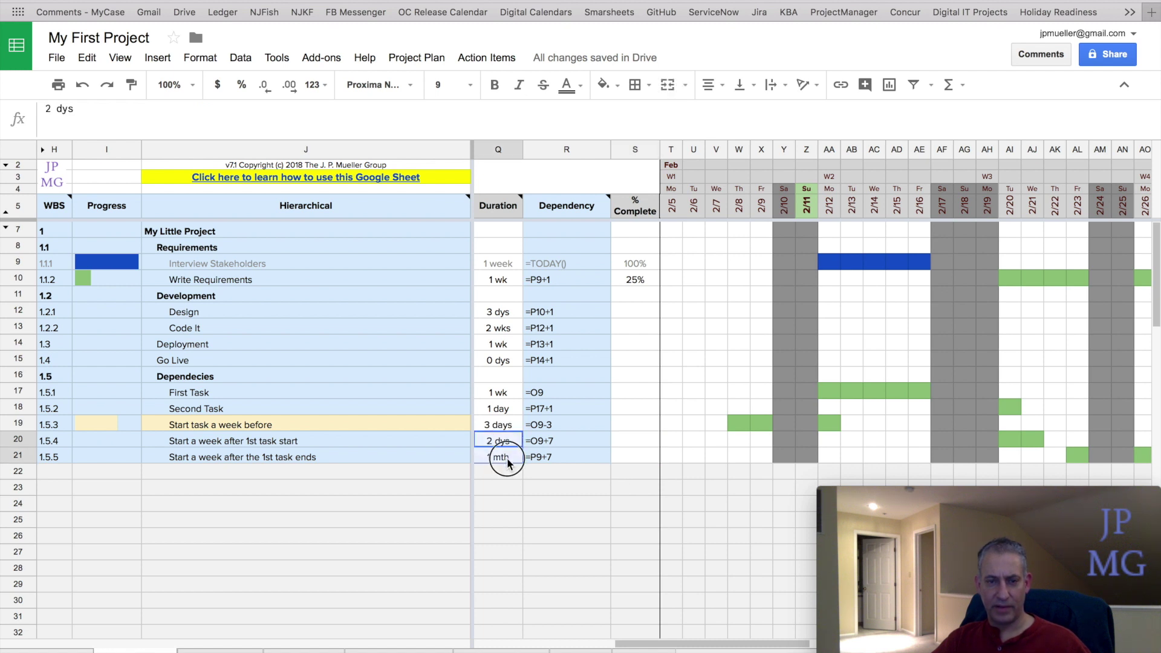
{"action": "scroll", "coordinate": [507, 458], "scroll_direction": "left", "scroll_amount": 10}
{"action": "scroll", "coordinate": [507, 458], "scroll_direction": "down", "scroll_amount": 1}
{"action": "left_click_drag", "start_coordinate": [587, 430], "coordinate": [591, 444]}
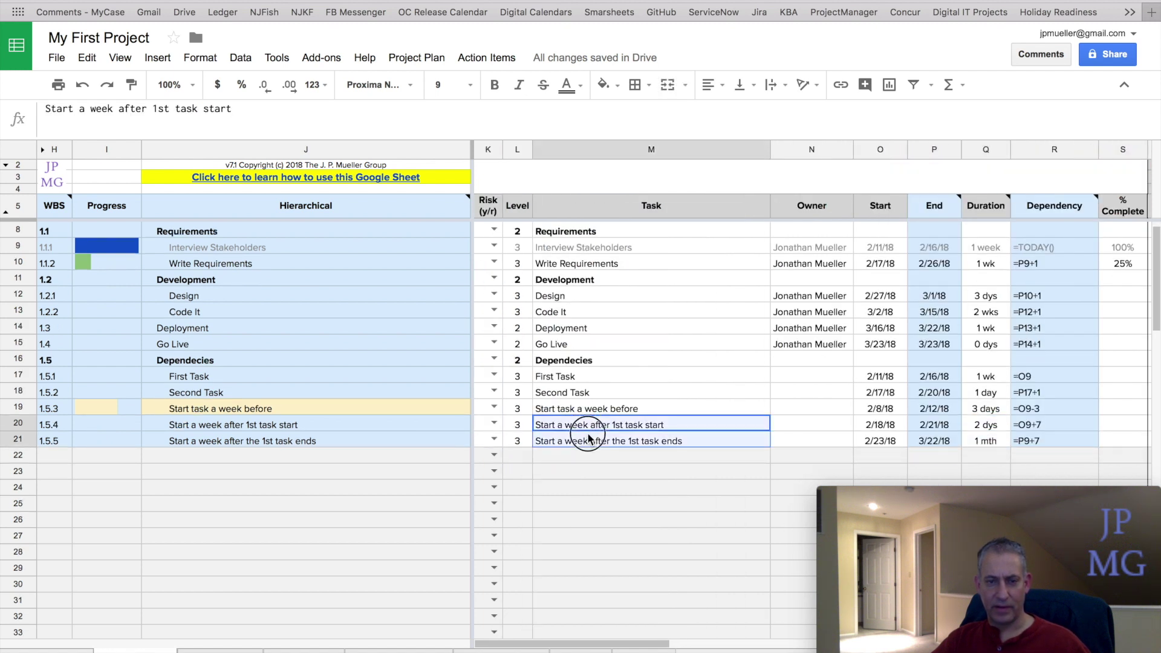
{"action": "scroll", "coordinate": [547, 356], "scroll_direction": "up", "scroll_amount": 1}
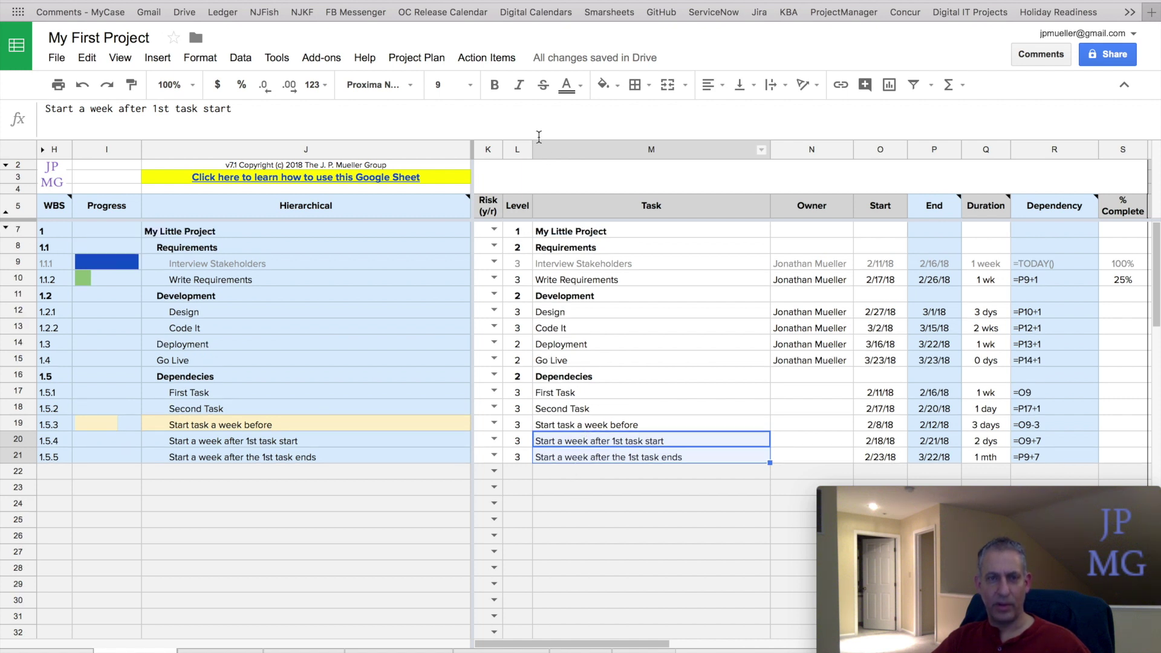
Step: Indent both tasks under Start task a week before as 1.5.3.1 and 1.5.3.2
{"action": "left_click", "coordinate": [389, 61]}
{"action": "mouse_move", "coordinate": [409, 104]}
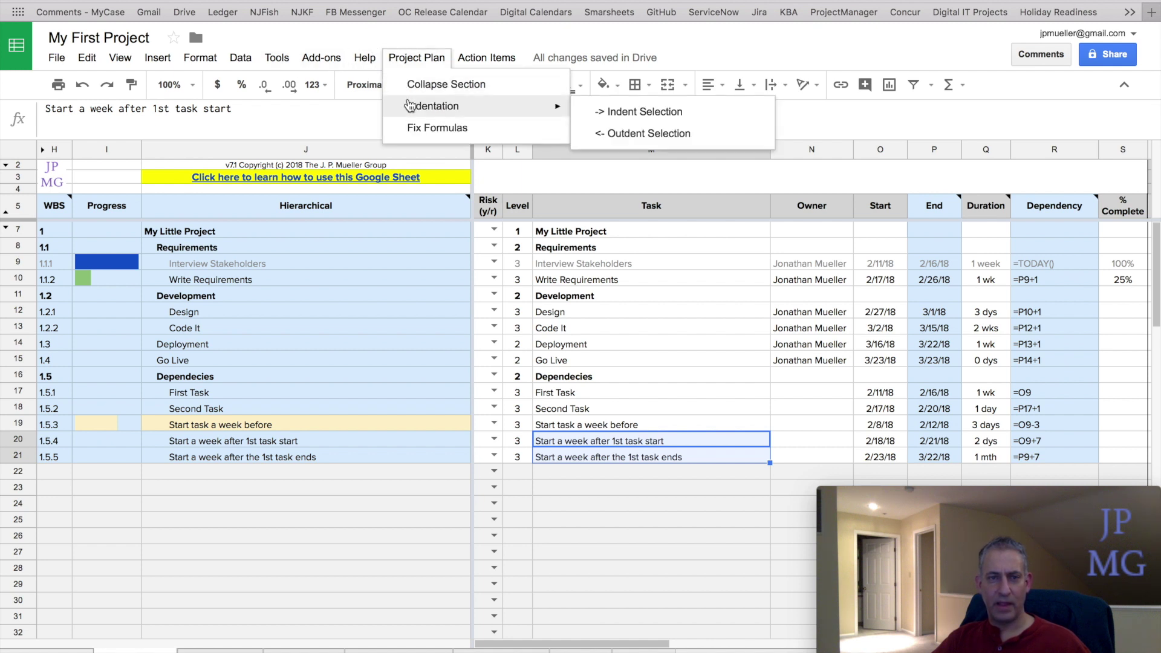
{"action": "left_click", "coordinate": [615, 114]}
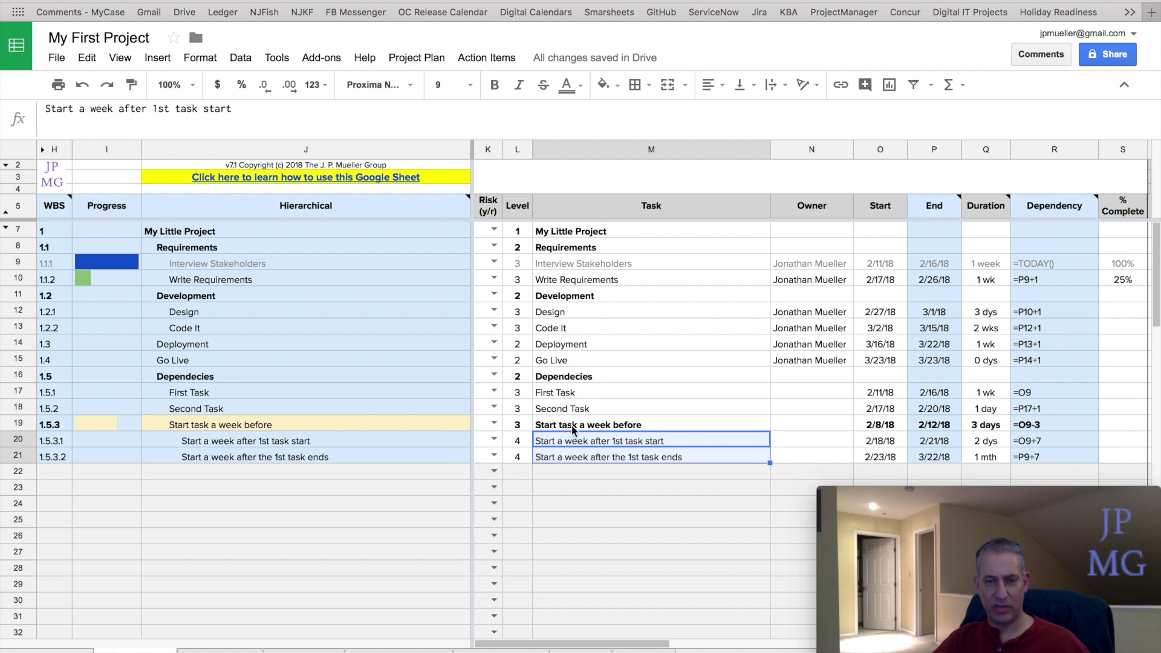
{"action": "left_click", "coordinate": [605, 457]}
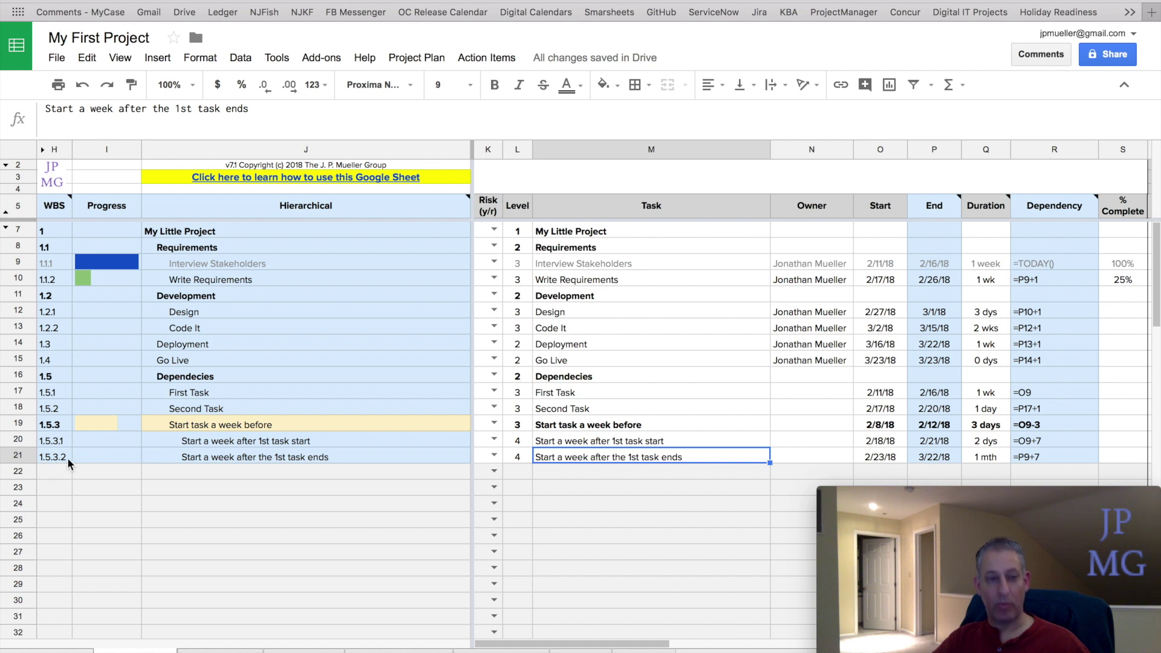
Step: Outdent the last two tasks in M20:M21 back to level 3, numbered 1.5.4 and 1.5.5
{"action": "left_click", "coordinate": [577, 443], "text": "shift"}
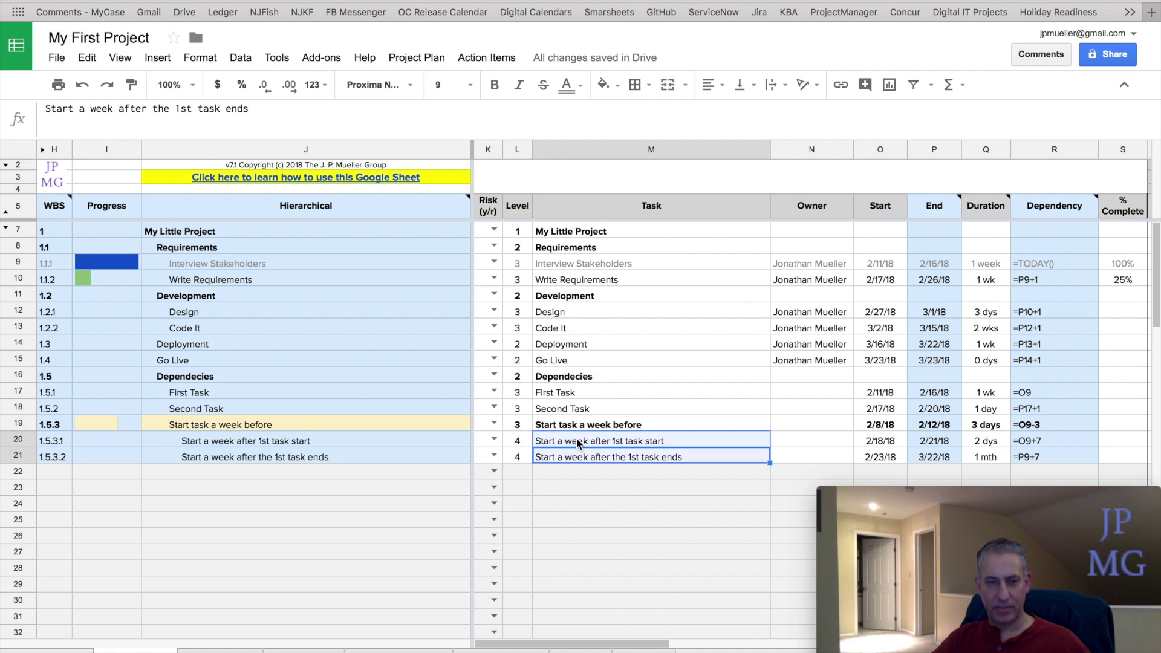
{"action": "left_click", "coordinate": [413, 60]}
{"action": "mouse_move", "coordinate": [428, 110]}
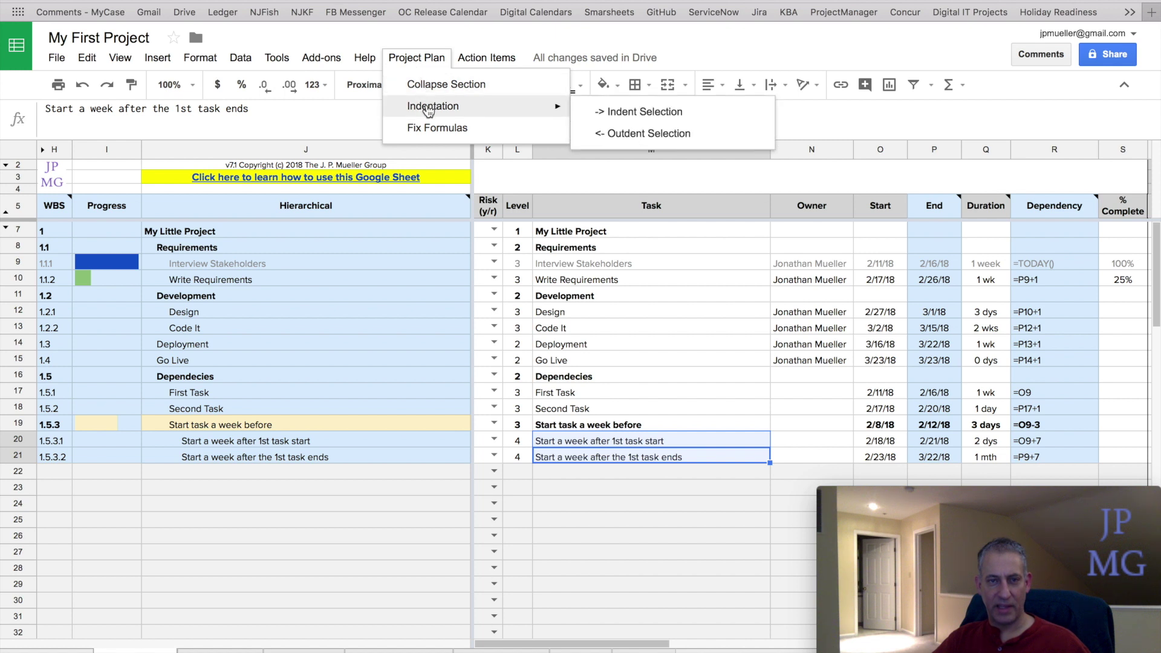
{"action": "left_click", "coordinate": [635, 133]}
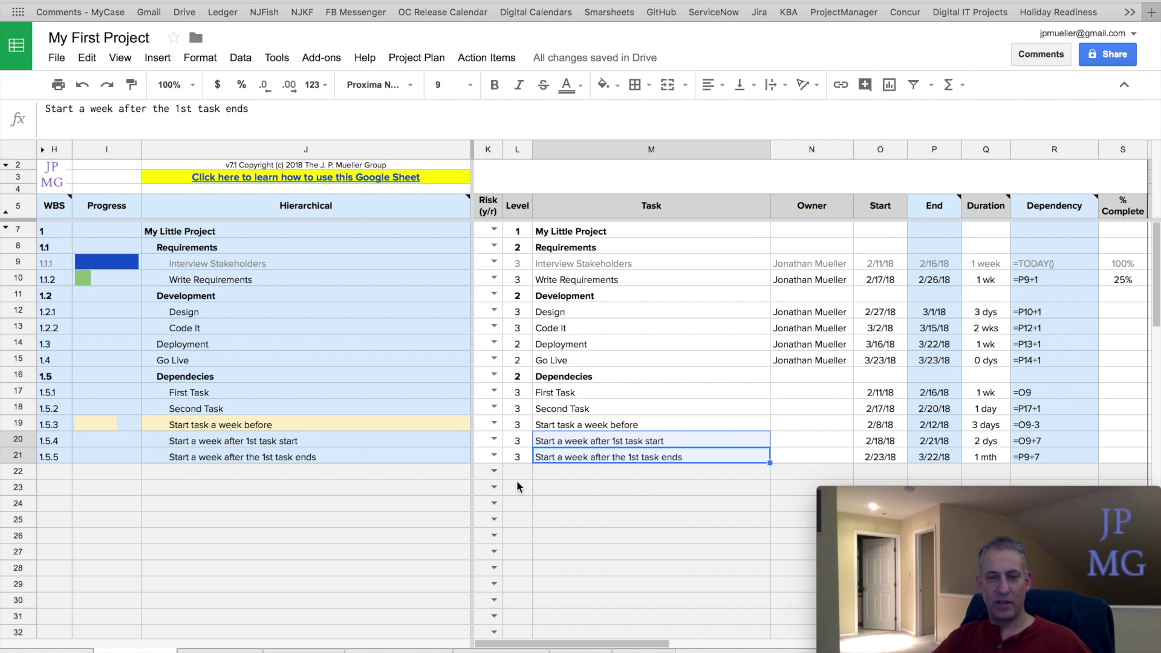
{"action": "scroll", "coordinate": [517, 482], "scroll_direction": "down", "scroll_amount": 1}
{"action": "scroll", "coordinate": [517, 482], "scroll_direction": "down", "scroll_amount": 5}
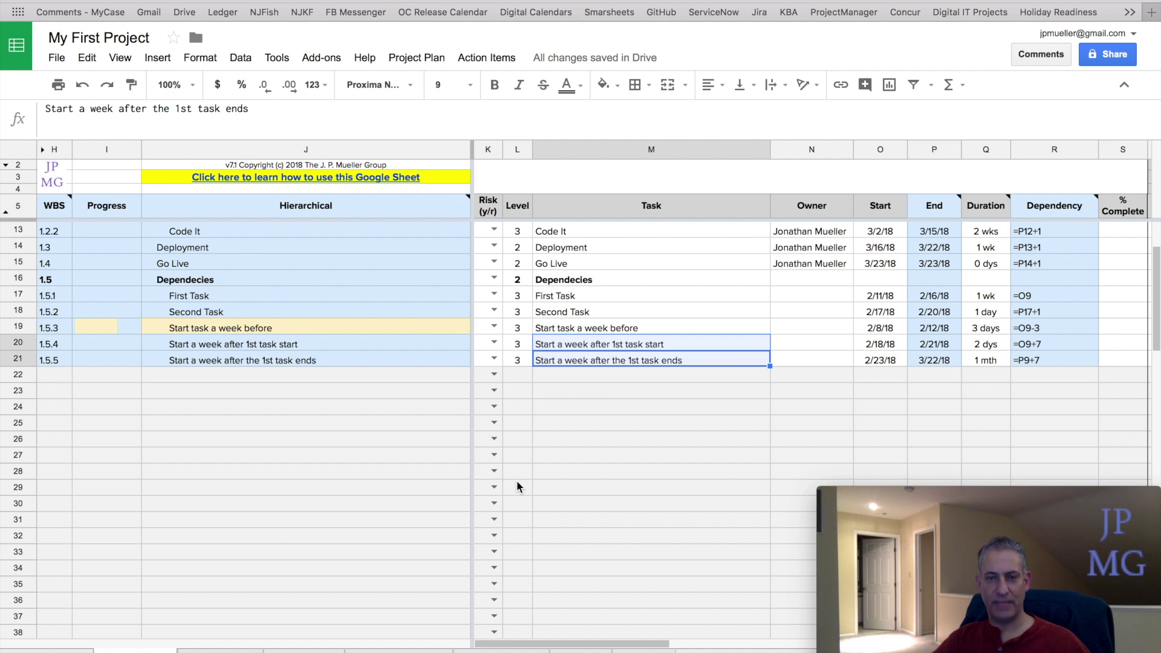
{"action": "left_click", "coordinate": [654, 374]}
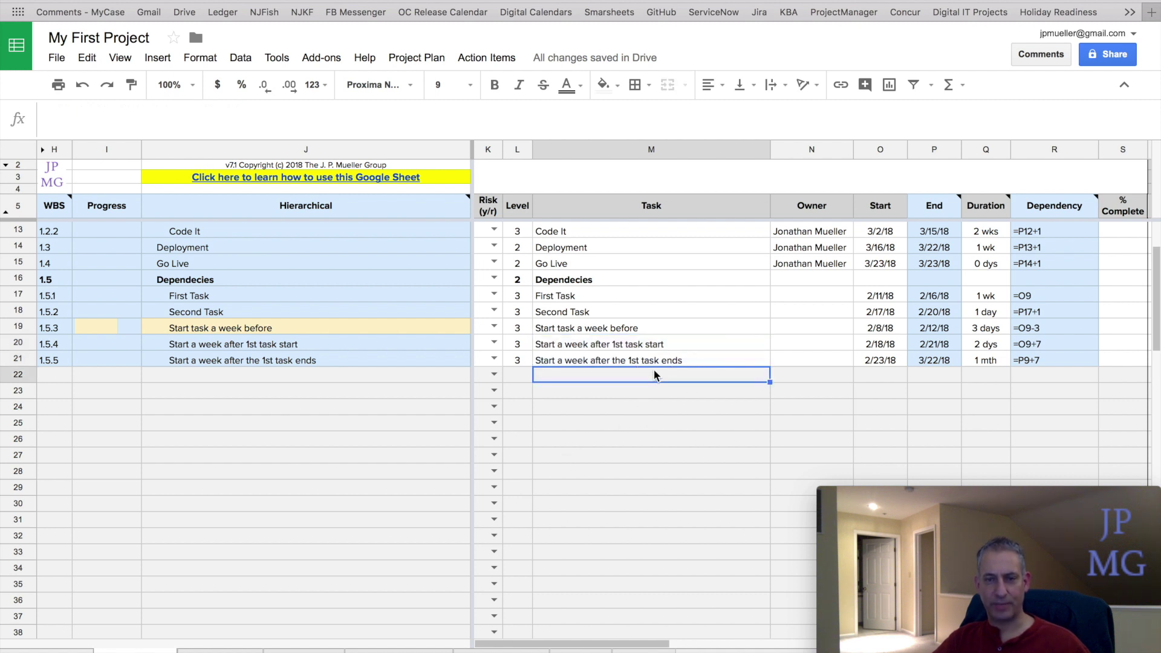
{"action": "scroll", "coordinate": [684, 295], "scroll_direction": "up", "scroll_amount": 4}
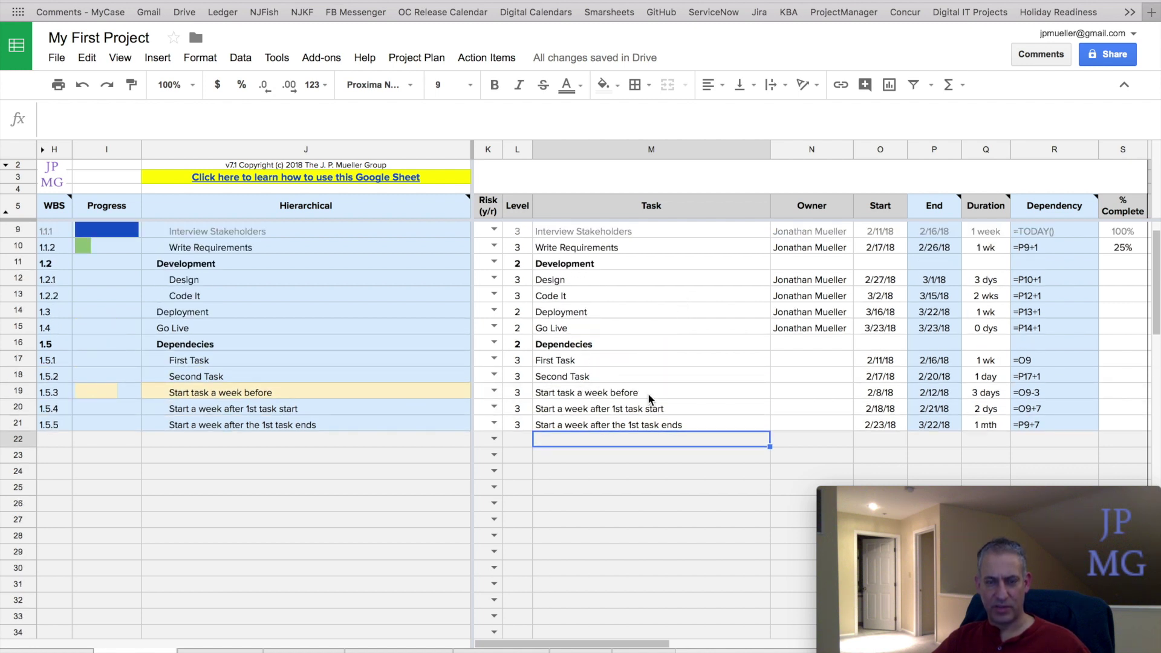
{"action": "left_click", "coordinate": [623, 346]}
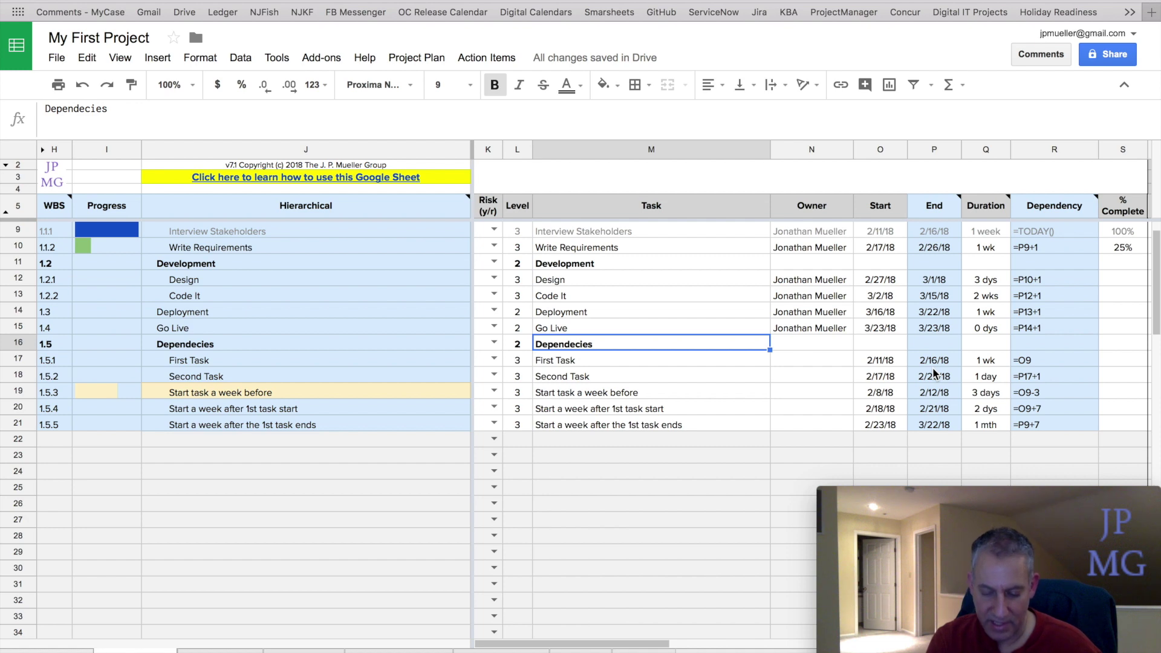
Step: Zoom the browser in with Ctrl+Plus and return to the task columns near row 12
{"action": "key", "text": "ctrl+plus"}
{"action": "key", "text": "ctrl+plus"}
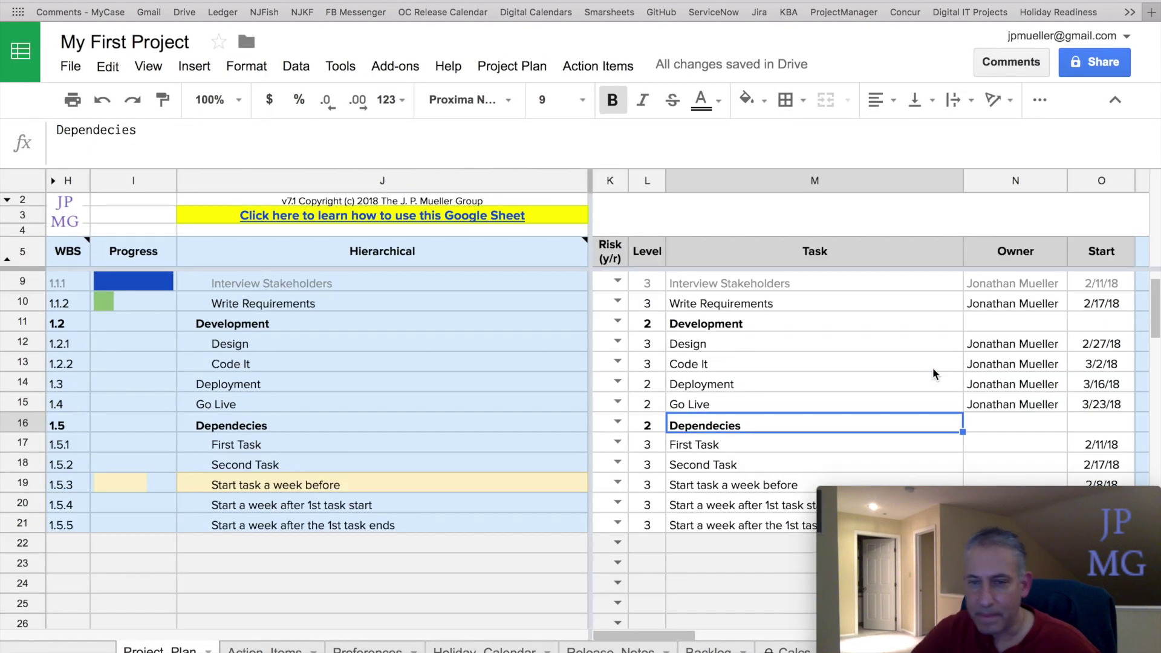
{"action": "scroll", "coordinate": [933, 373], "scroll_direction": "down", "scroll_amount": 3}
{"action": "scroll", "coordinate": [933, 373], "scroll_direction": "right", "scroll_amount": 10}
{"action": "scroll", "coordinate": [933, 373], "scroll_direction": "up", "scroll_amount": 2}
{"action": "scroll", "coordinate": [933, 373], "scroll_direction": "left", "scroll_amount": 10}
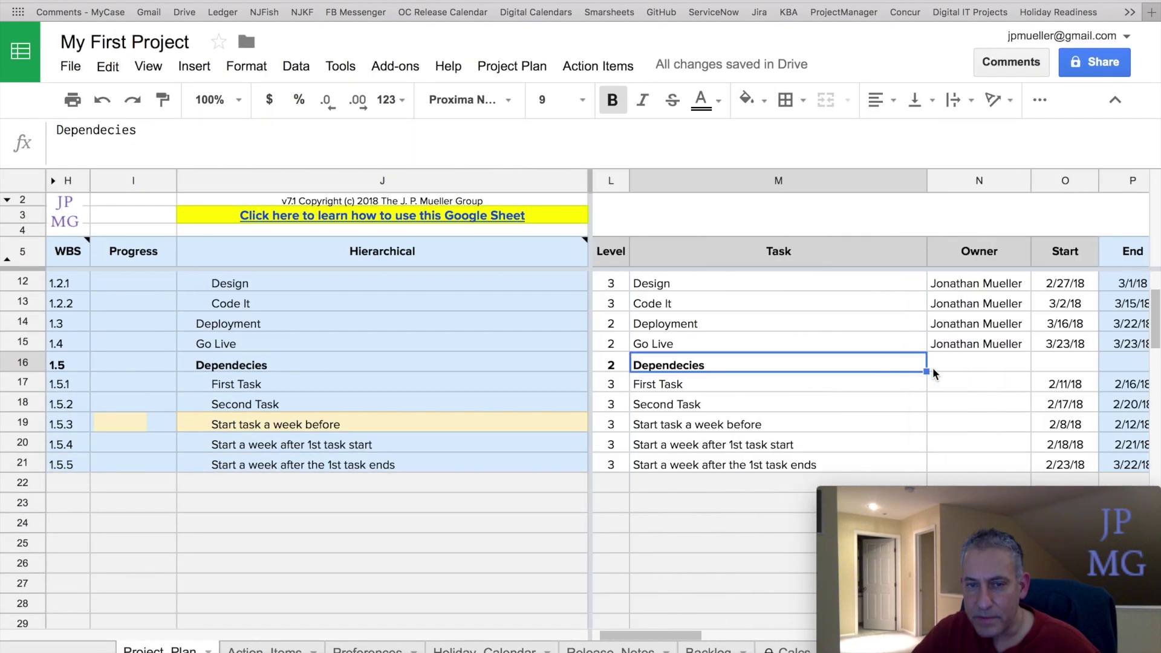
{"action": "scroll", "coordinate": [933, 373], "scroll_direction": "right", "scroll_amount": 3}
{"action": "scroll", "coordinate": [933, 373], "scroll_direction": "left", "scroll_amount": 3}
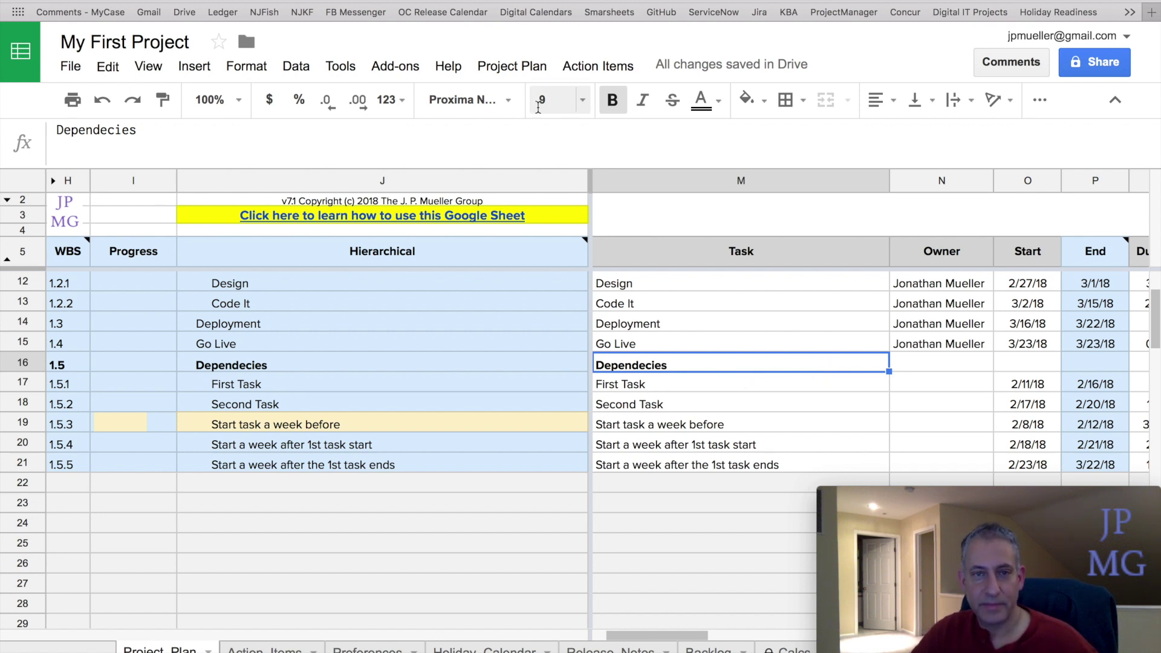
Step: Collapse Dependecies into a single summary row spanning 2/8/18 to 3/22/18
{"action": "left_click", "coordinate": [531, 71]}
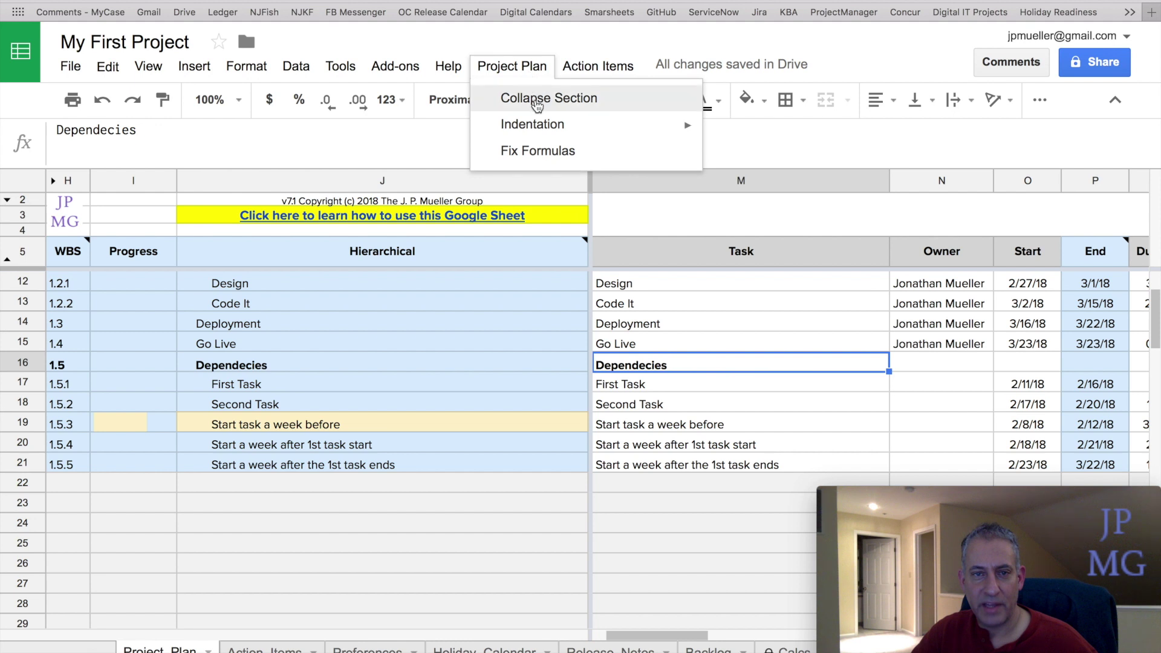
{"action": "left_click", "coordinate": [532, 98]}
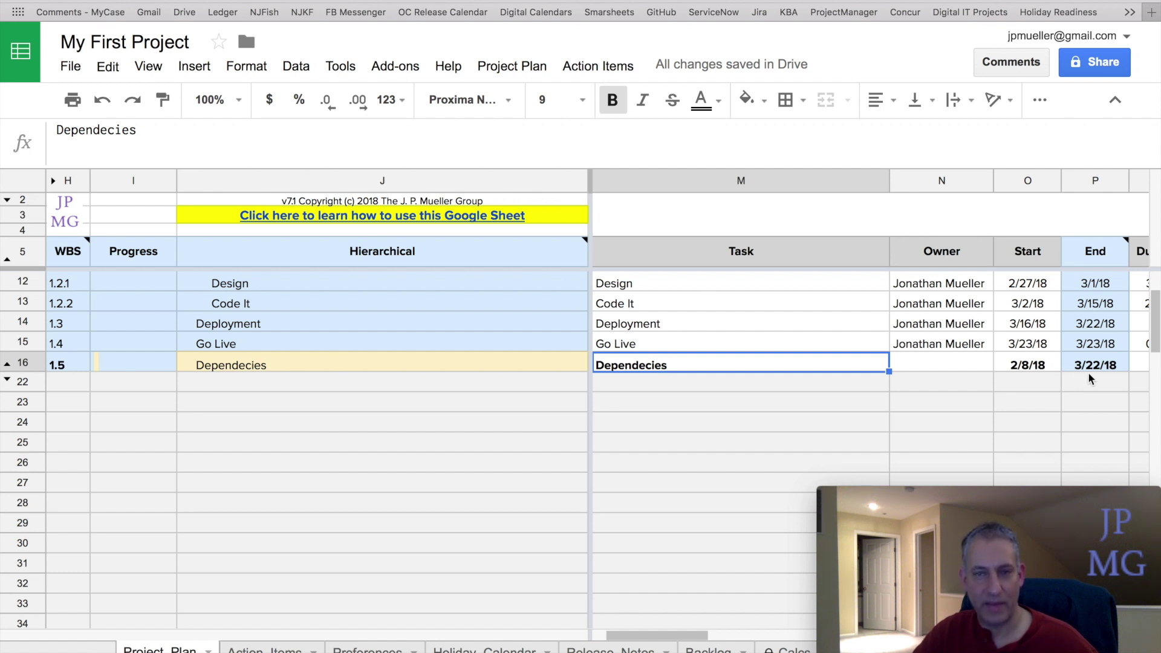
{"action": "left_click", "coordinate": [1026, 366]}
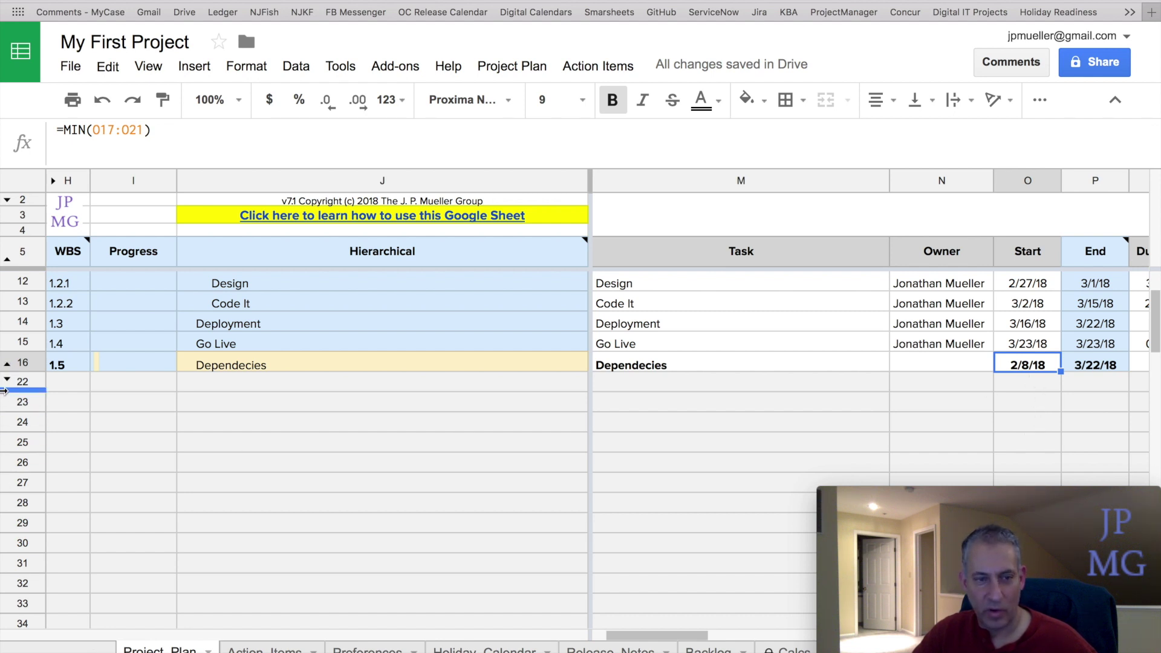
{"action": "left_click", "coordinate": [1093, 366]}
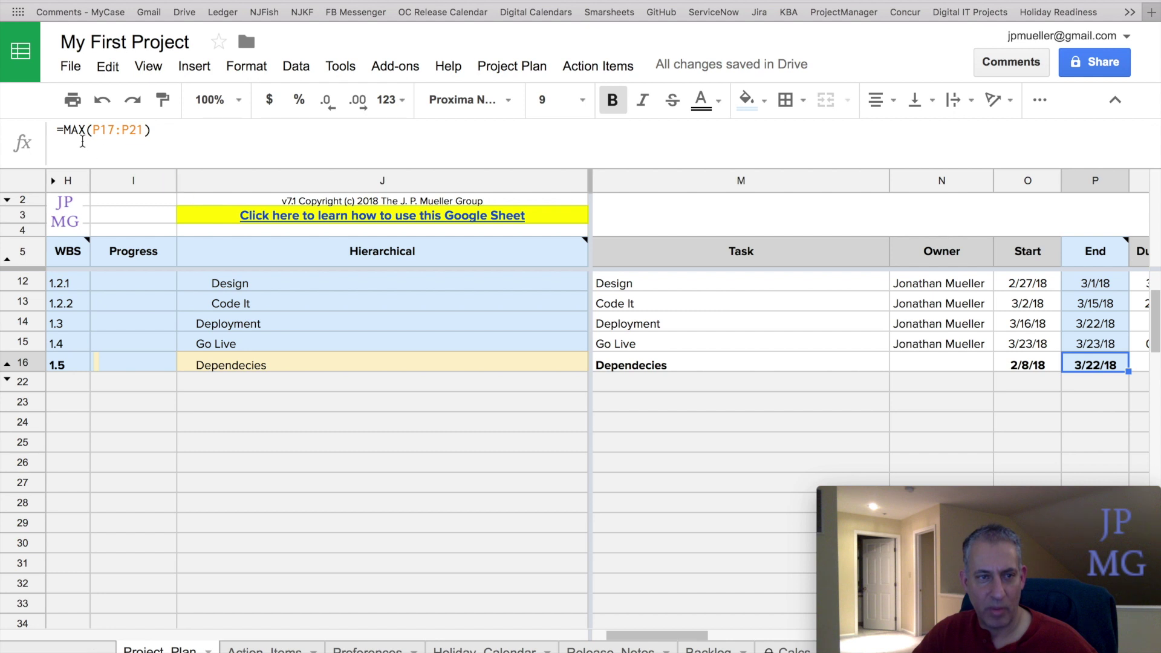
{"action": "left_click", "coordinate": [1095, 341]}
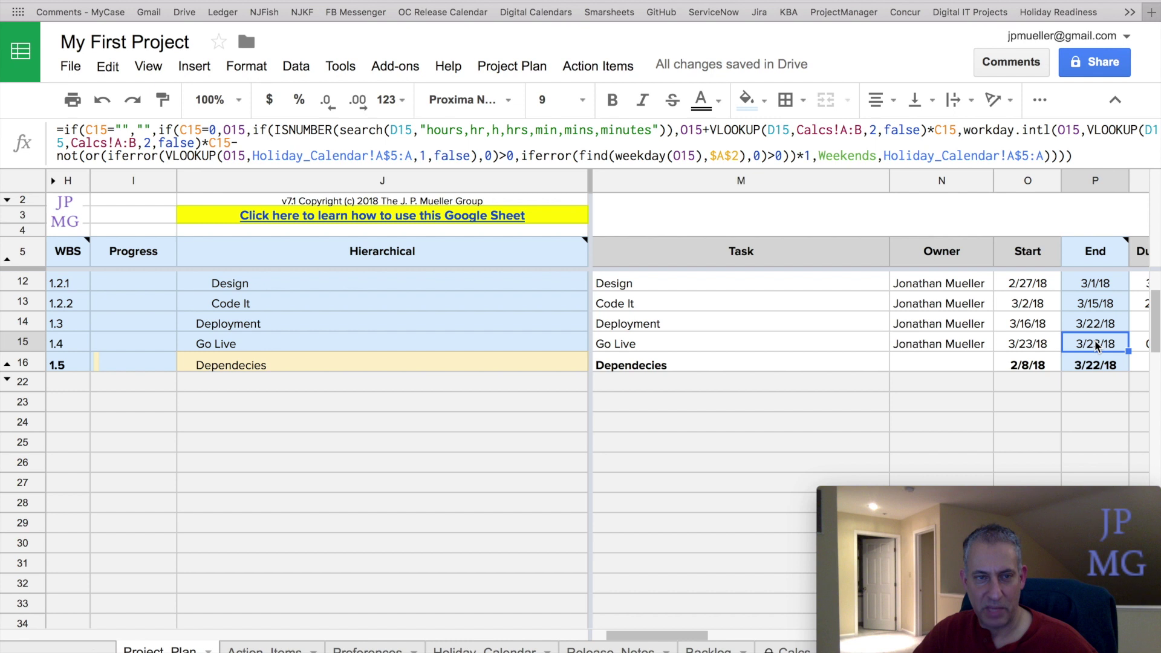
{"action": "left_click", "coordinate": [1096, 366]}
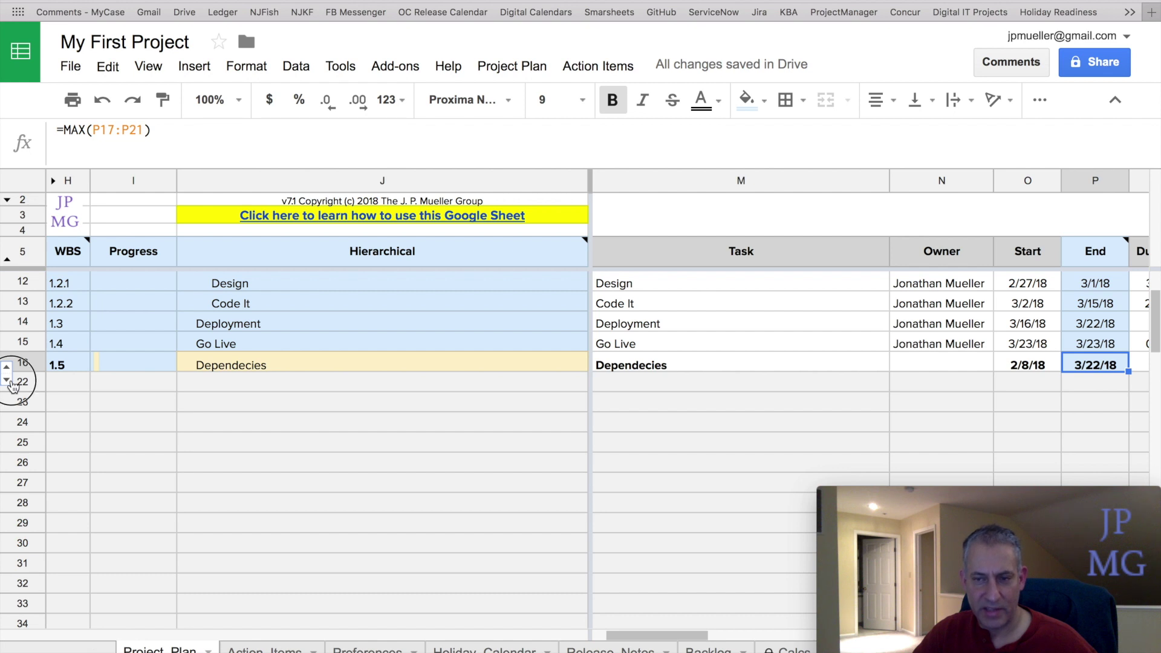
{"action": "left_click", "coordinate": [9, 381]}
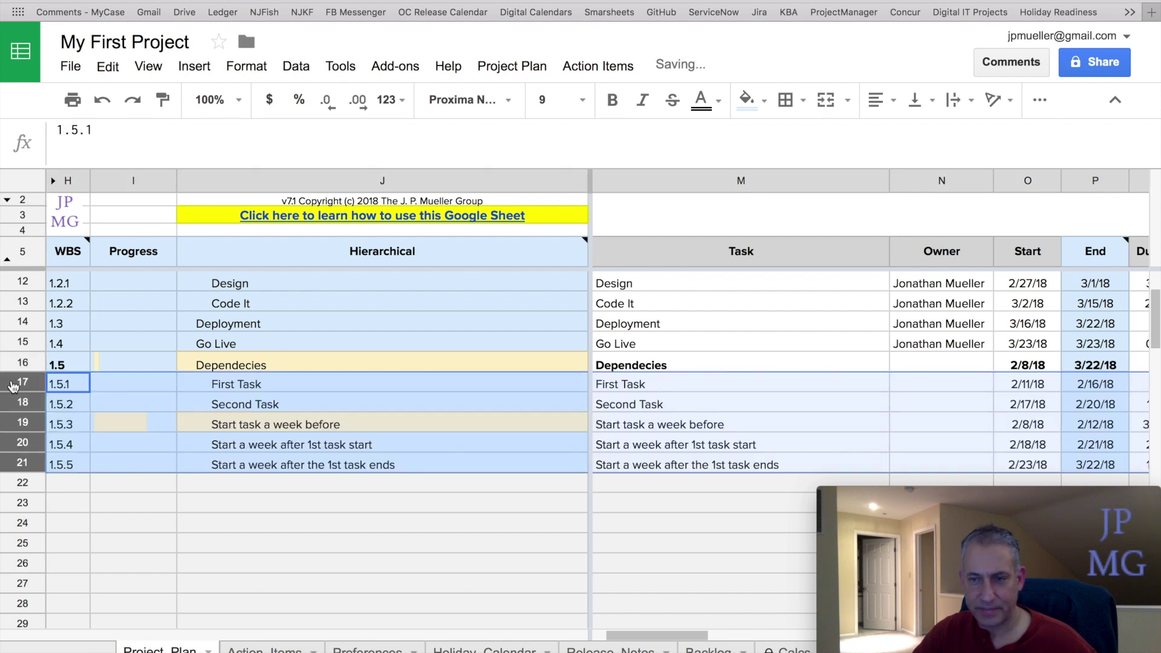
{"action": "left_click", "coordinate": [898, 410]}
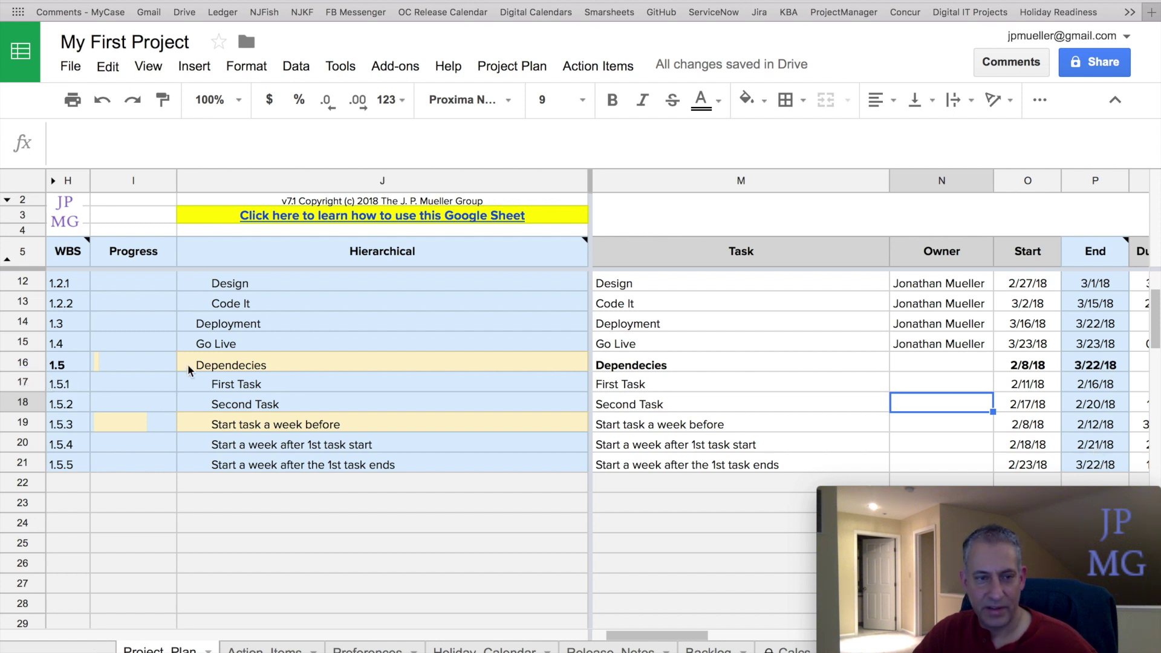
{"action": "left_click", "coordinate": [30, 385]}
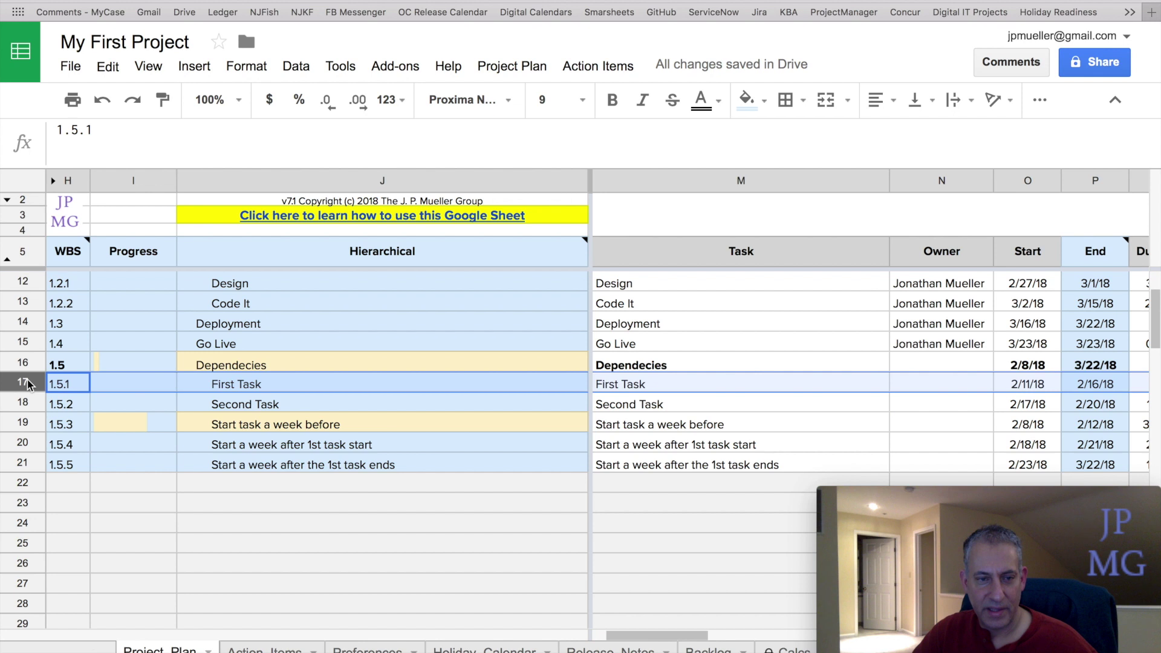
{"action": "left_click", "coordinate": [25, 464], "text": "shift"}
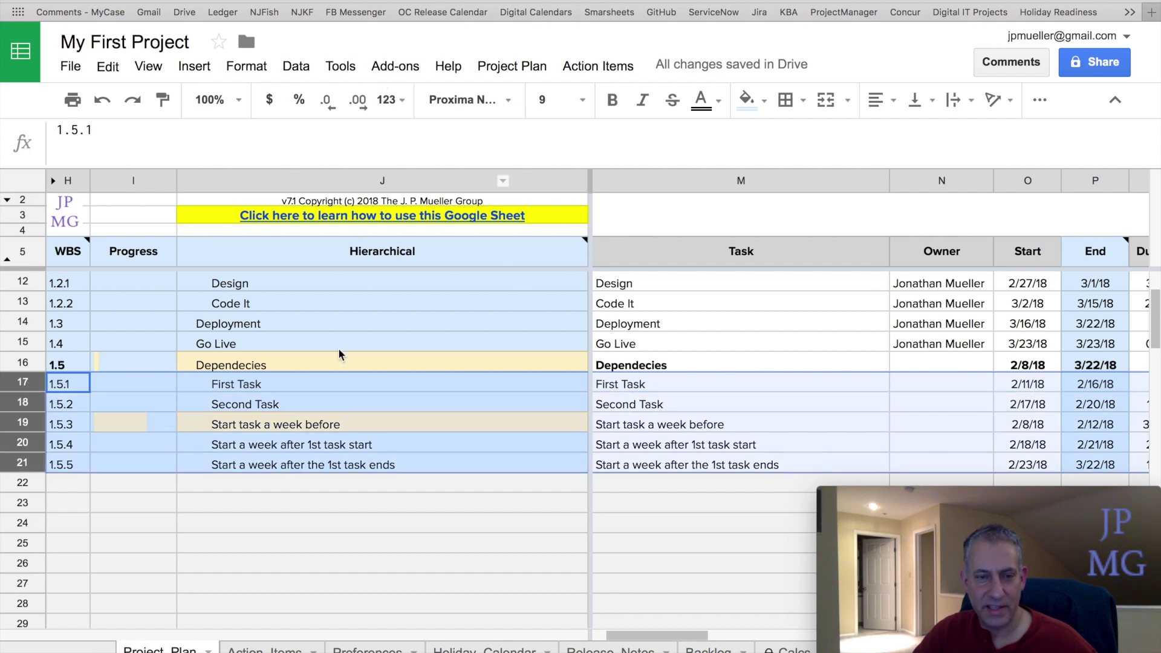
{"action": "right_click", "coordinate": [319, 408]}
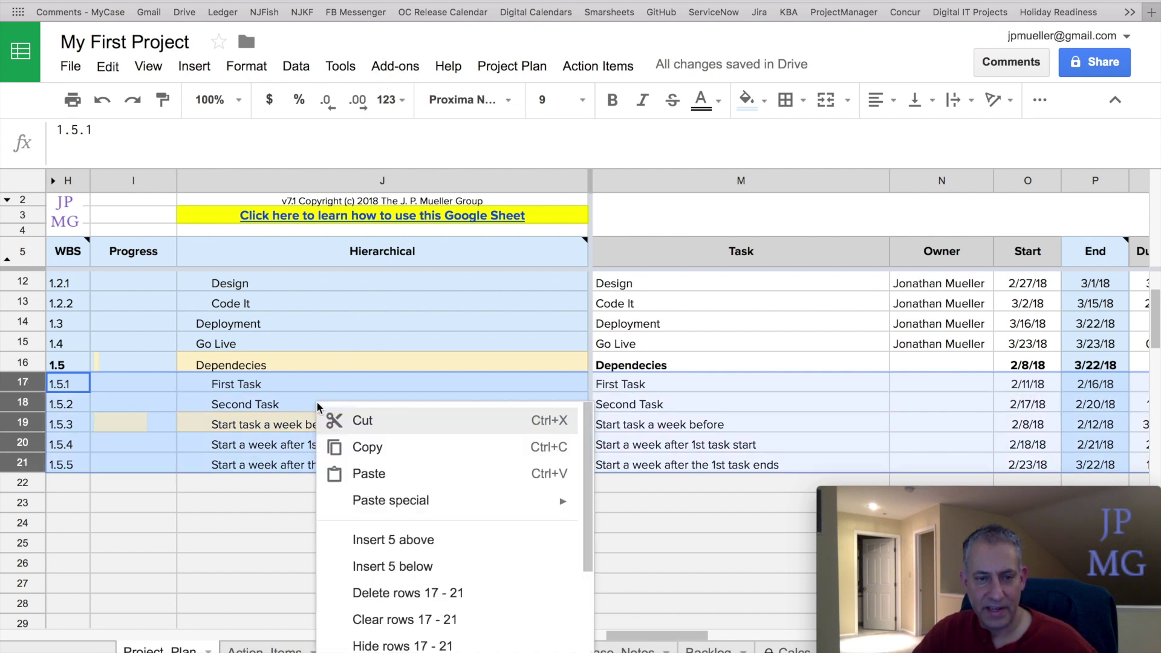
{"action": "left_click", "coordinate": [413, 646]}
{"action": "left_click", "coordinate": [1033, 367]}
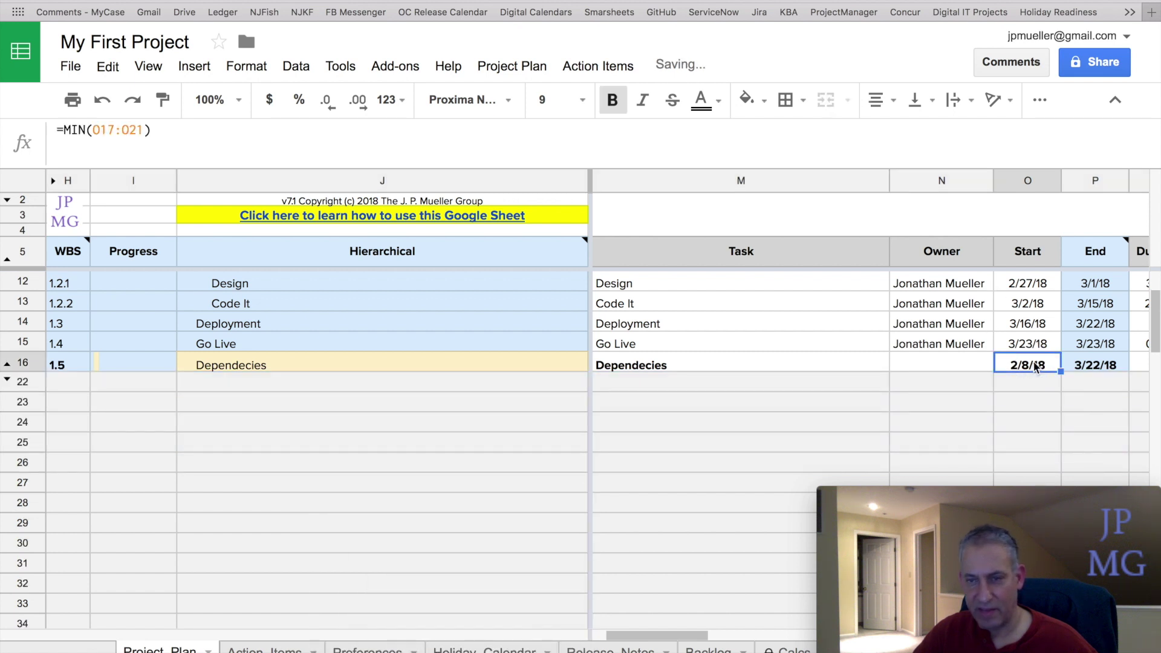
{"action": "left_click", "coordinate": [1078, 369]}
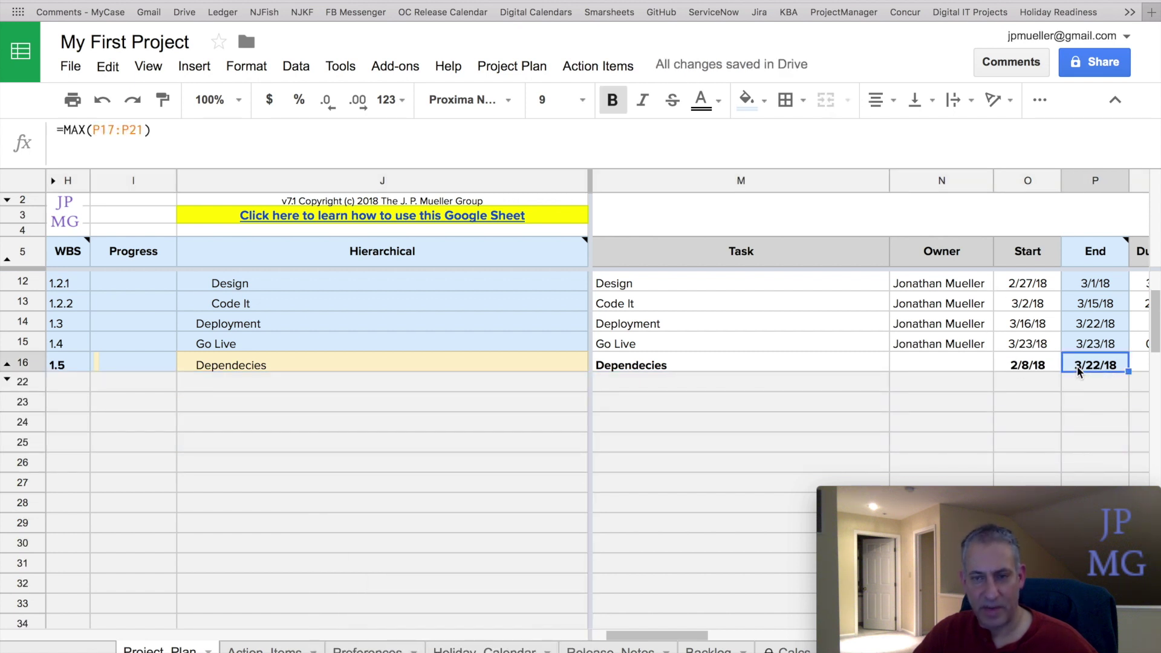
Step: Unhide rows 17–21 to reveal the five Dependencies subtasks and their Gantt bars
{"action": "scroll", "coordinate": [1077, 370], "scroll_direction": "right", "scroll_amount": 4}
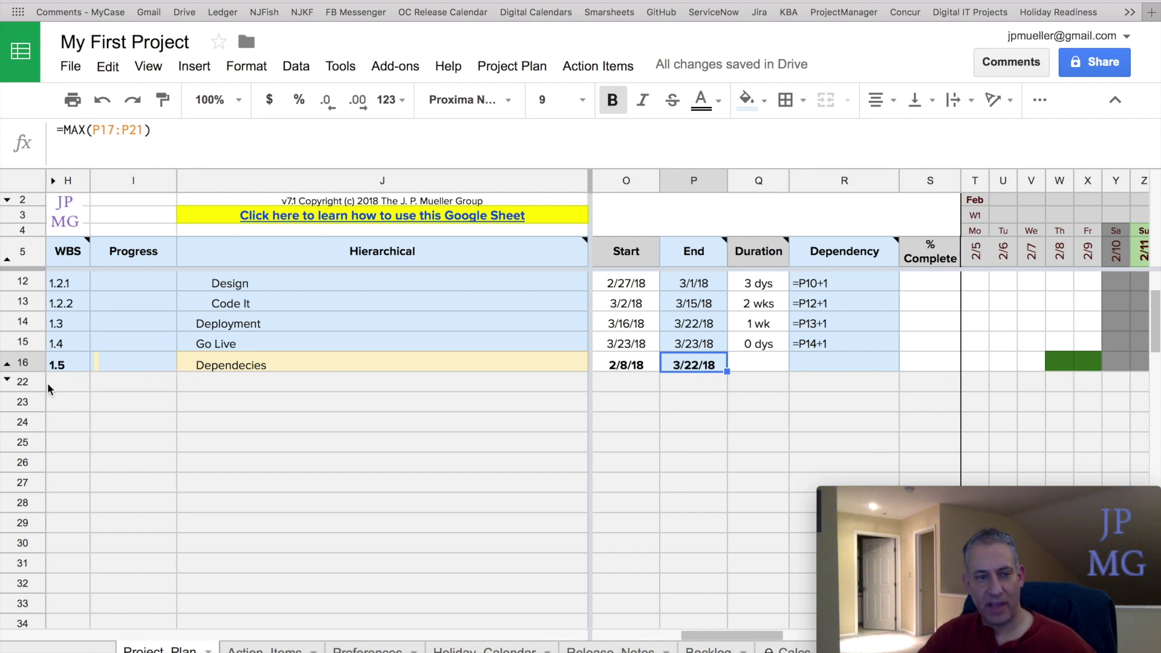
{"action": "left_click", "coordinate": [8, 381]}
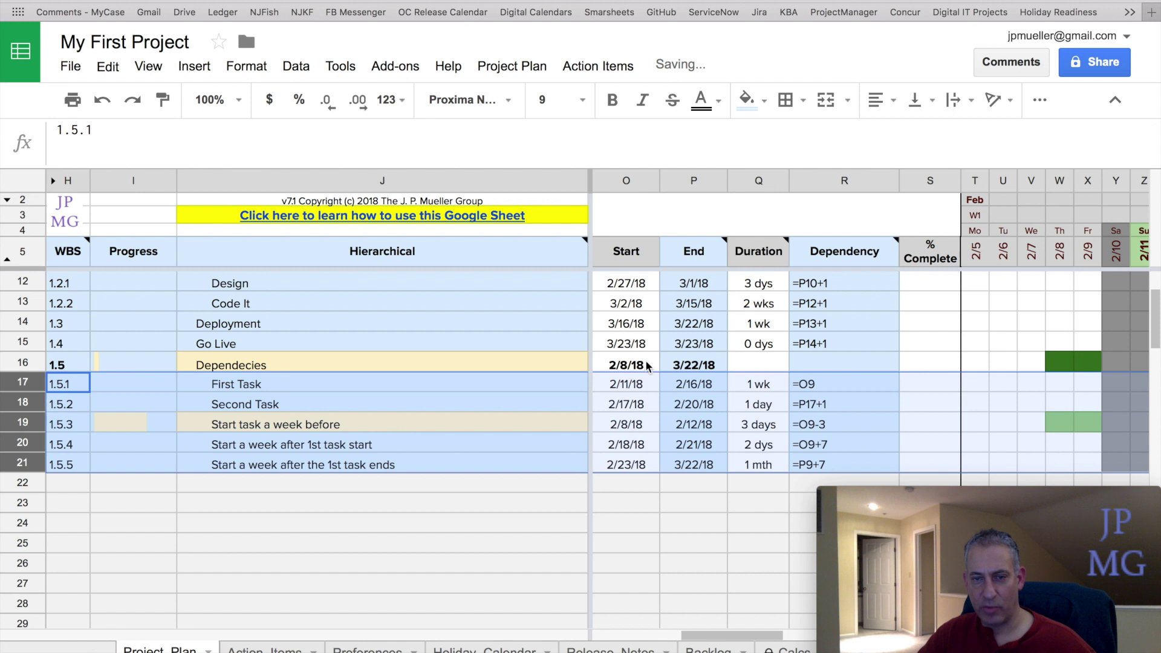
{"action": "left_click", "coordinate": [1064, 424]}
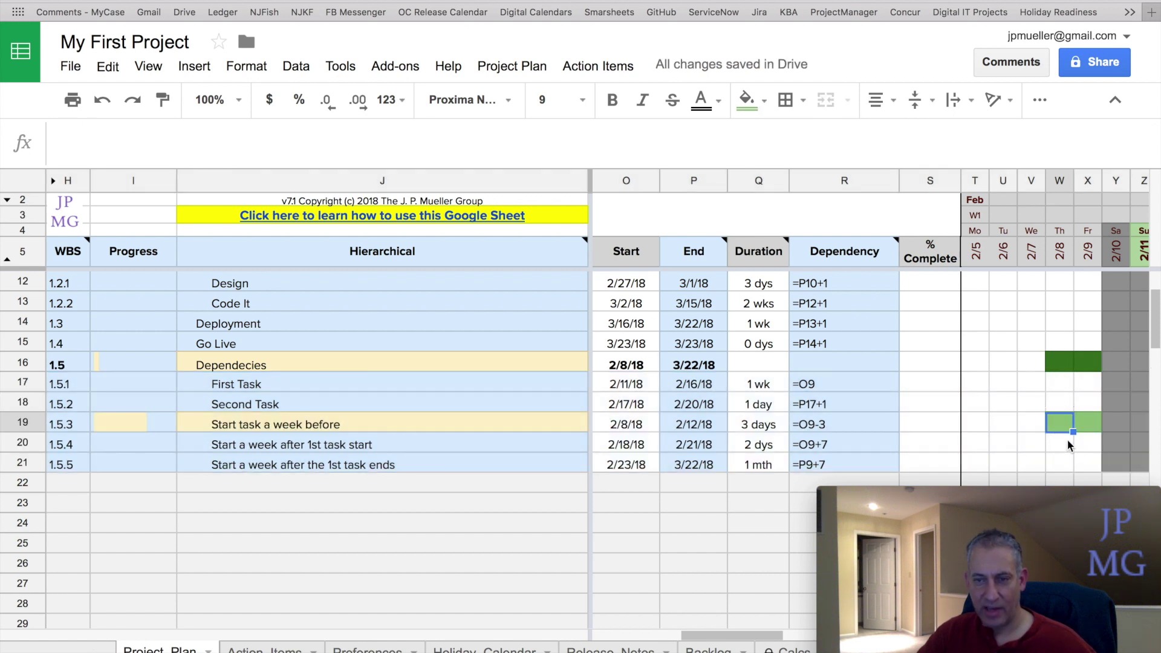
{"action": "scroll", "coordinate": [1065, 439], "scroll_direction": "right", "scroll_amount": 5}
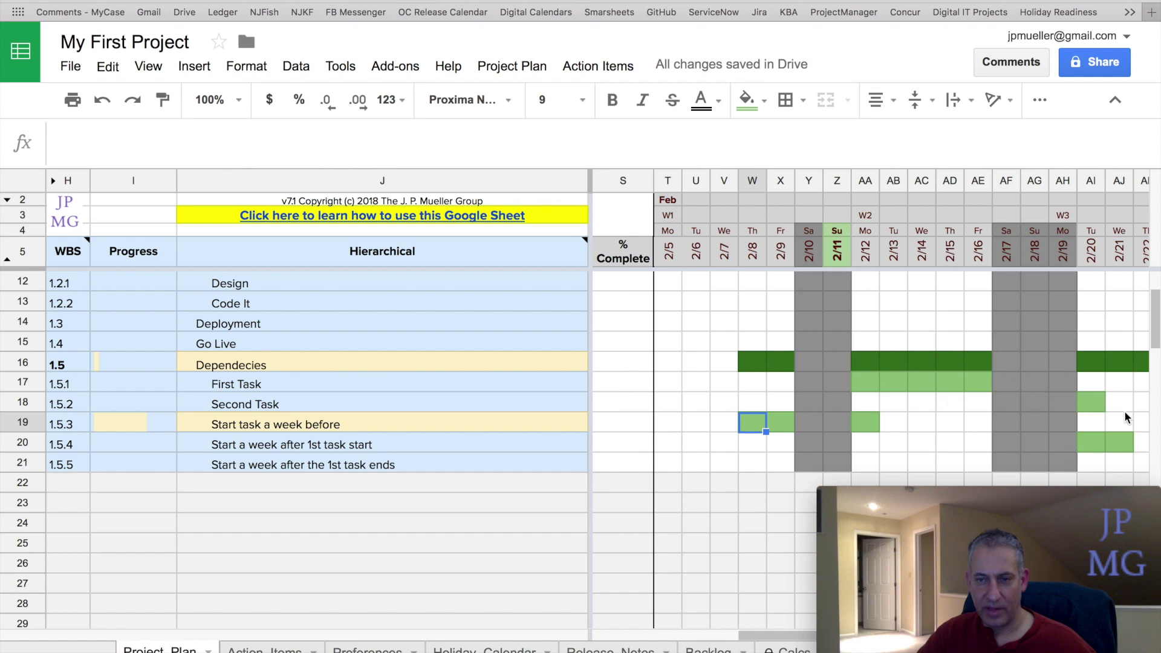
{"action": "scroll", "coordinate": [902, 381], "scroll_direction": "left", "scroll_amount": 5}
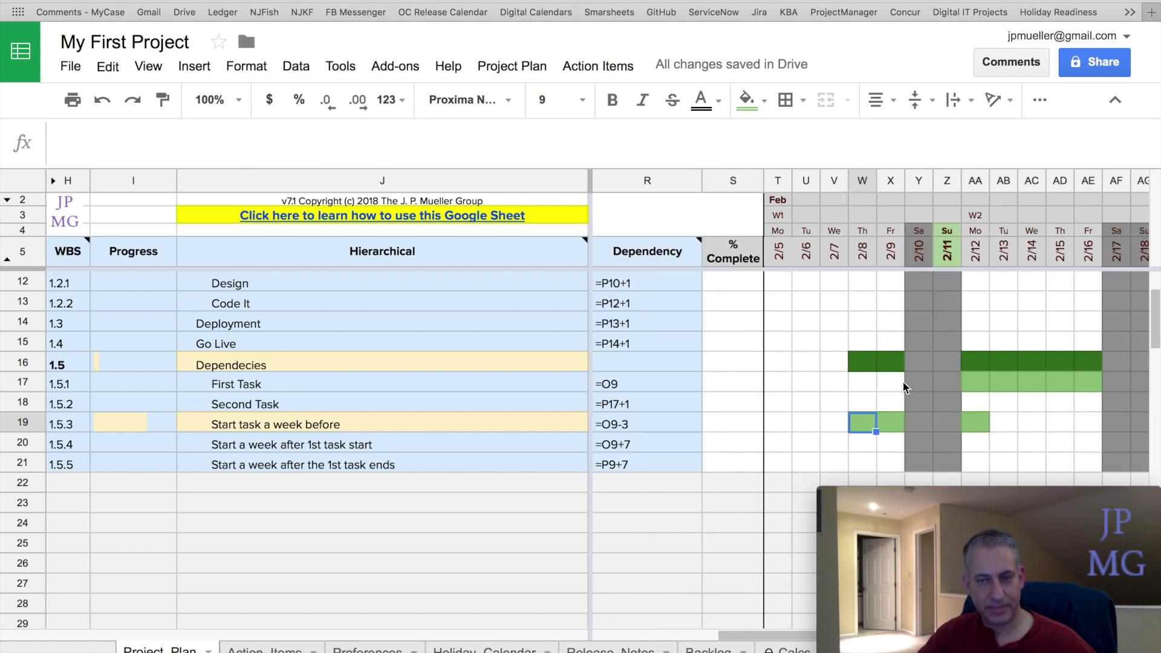
{"action": "scroll", "coordinate": [902, 382], "scroll_direction": "left", "scroll_amount": 5}
{"action": "scroll", "coordinate": [902, 381], "scroll_direction": "right", "scroll_amount": 2}
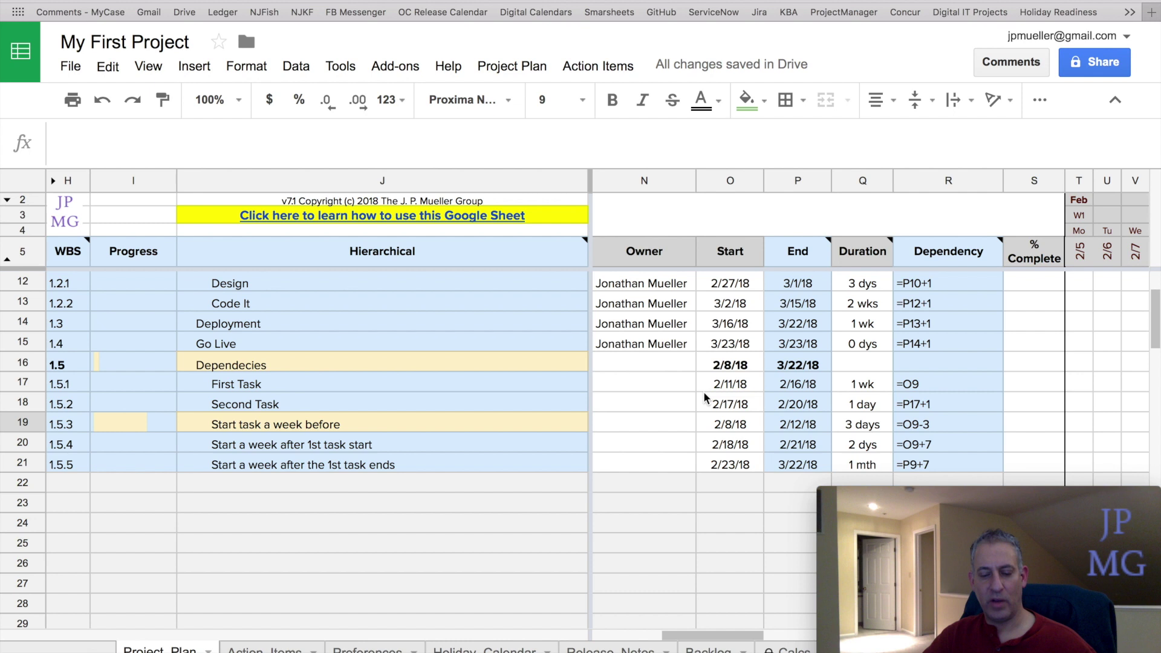
{"action": "left_click", "coordinate": [510, 71]}
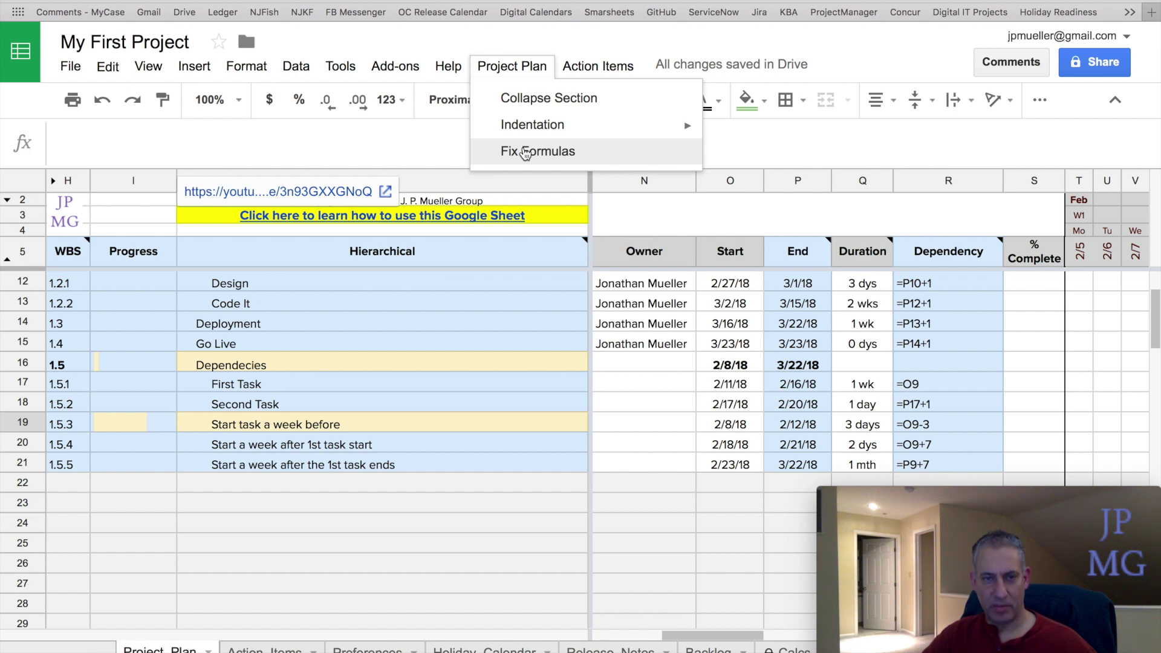
Step: Run Project Plan > Fix Formulas and agree to overwrite the parent-task dates
{"action": "left_click", "coordinate": [74, 382]}
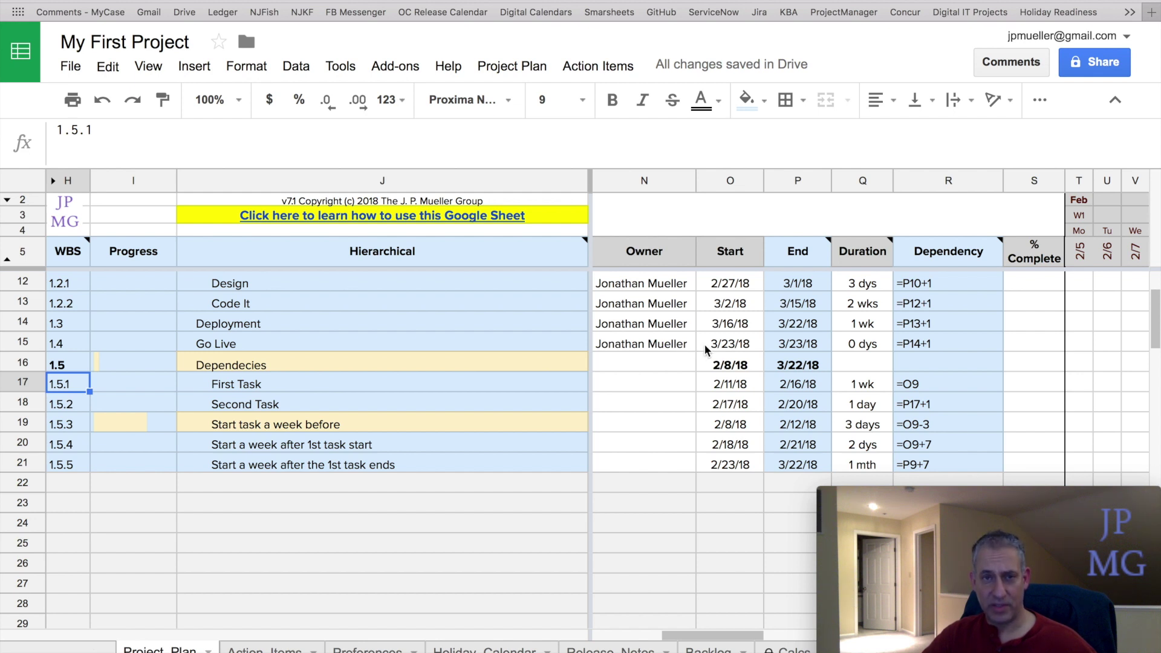
{"action": "left_click", "coordinate": [513, 72]}
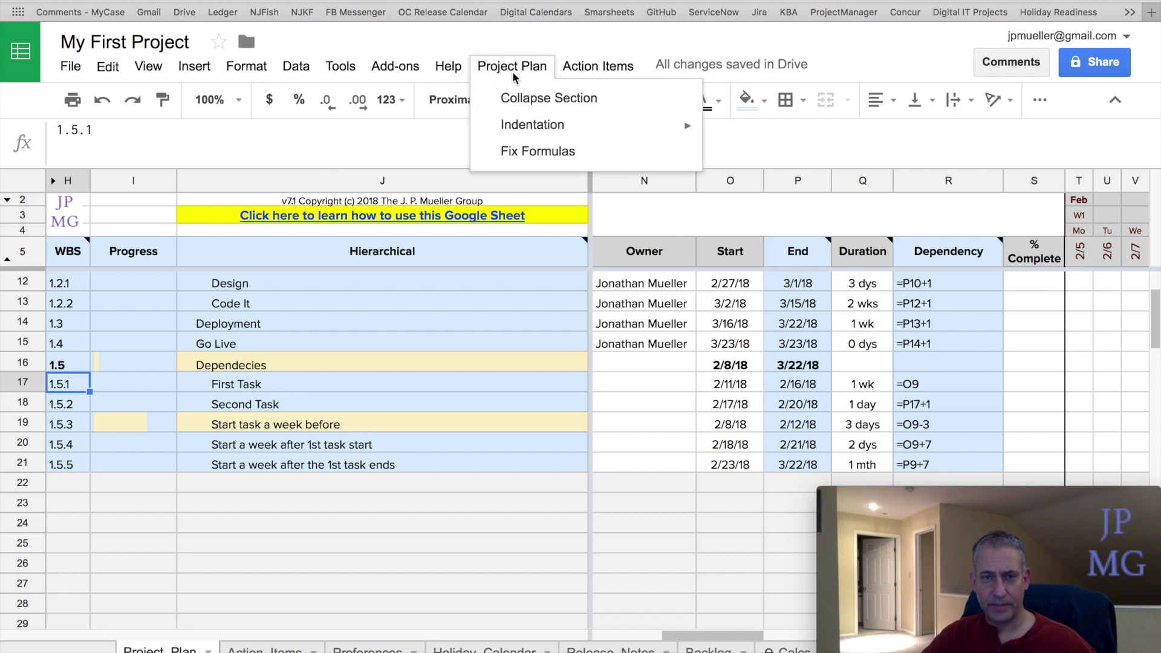
{"action": "left_click", "coordinate": [518, 149]}
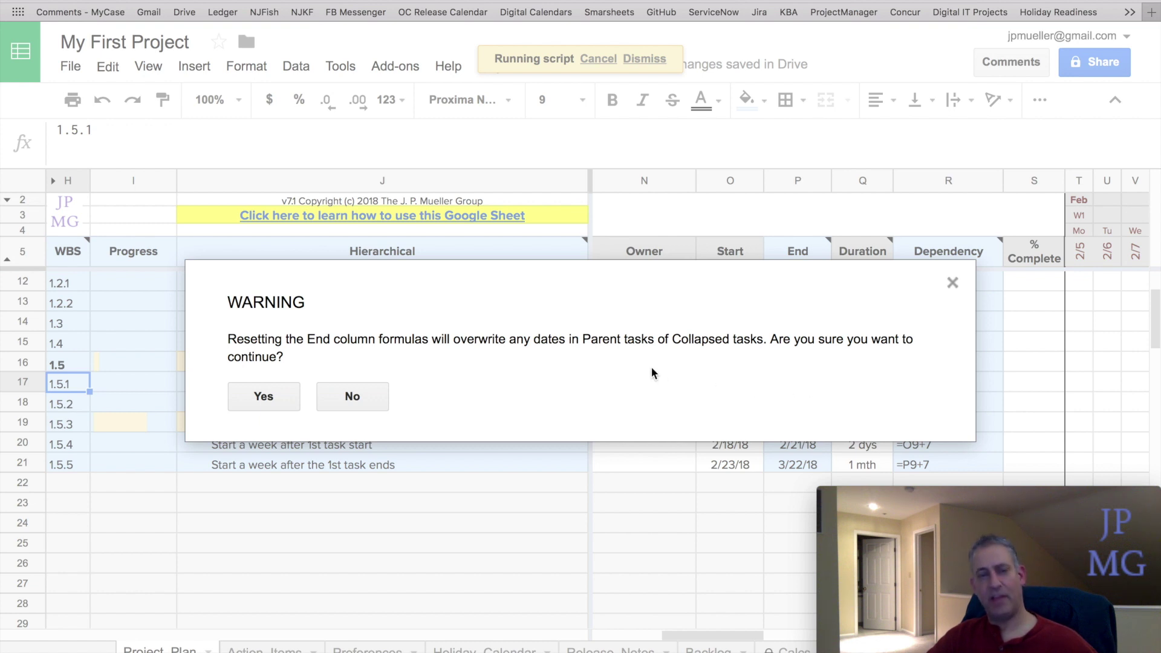
{"action": "left_click", "coordinate": [266, 401]}
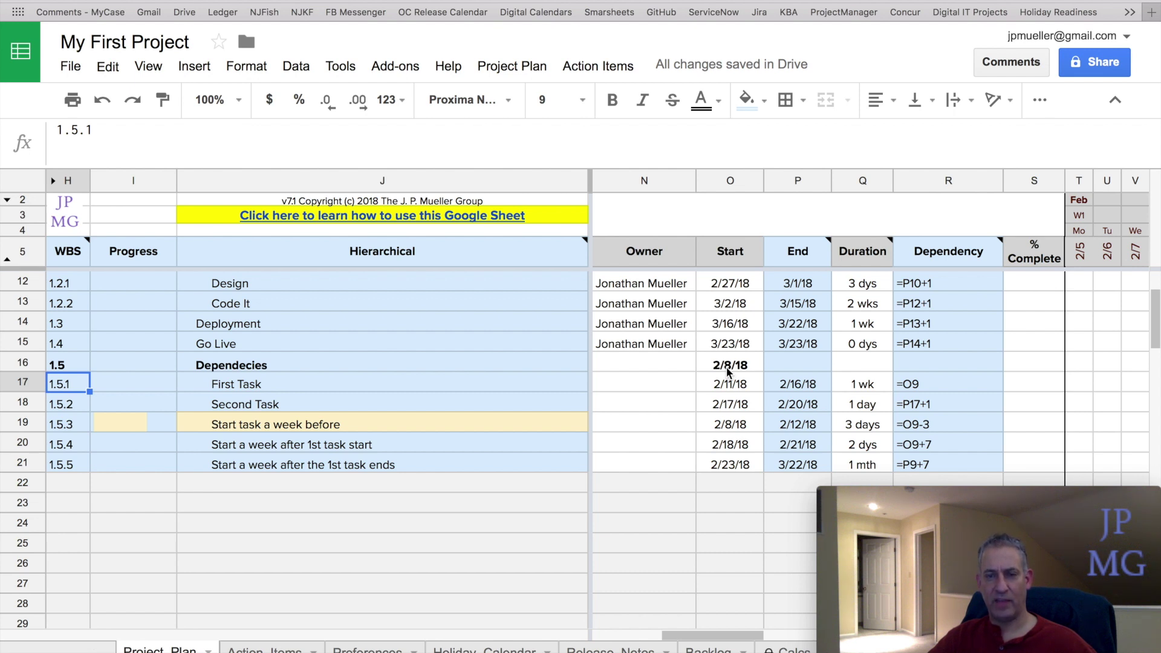
Step: Delete the MIN formula in O16, clearing the Dependecies row's 2/8/18 start date
{"action": "left_click", "coordinate": [728, 370]}
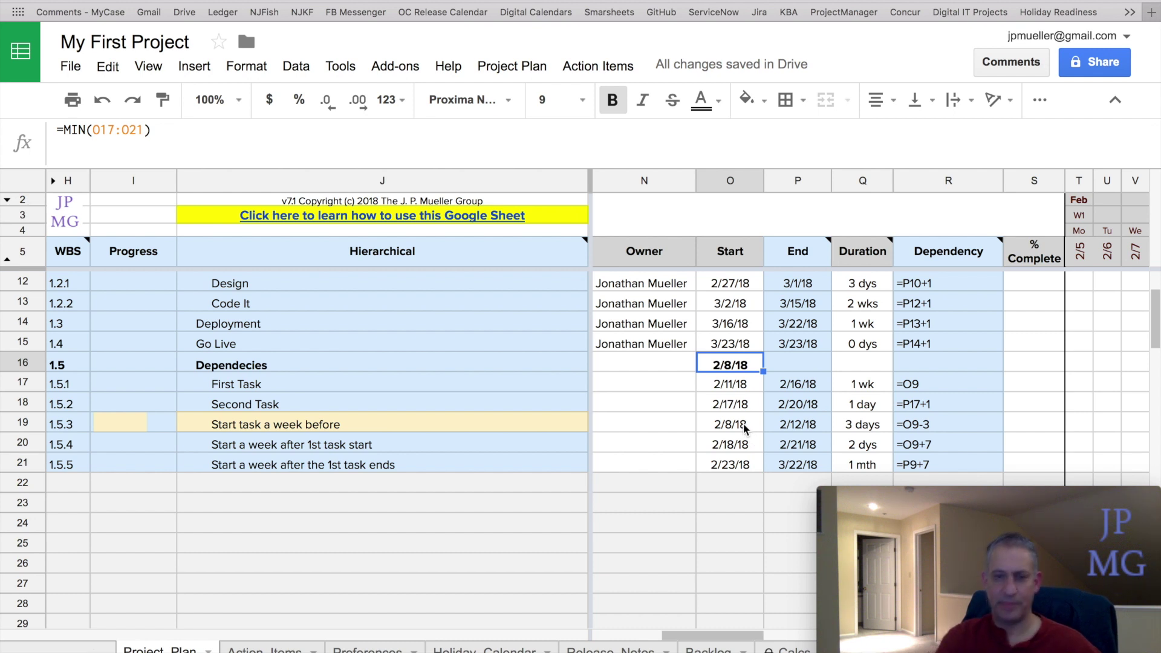
{"action": "key", "text": "Delete"}
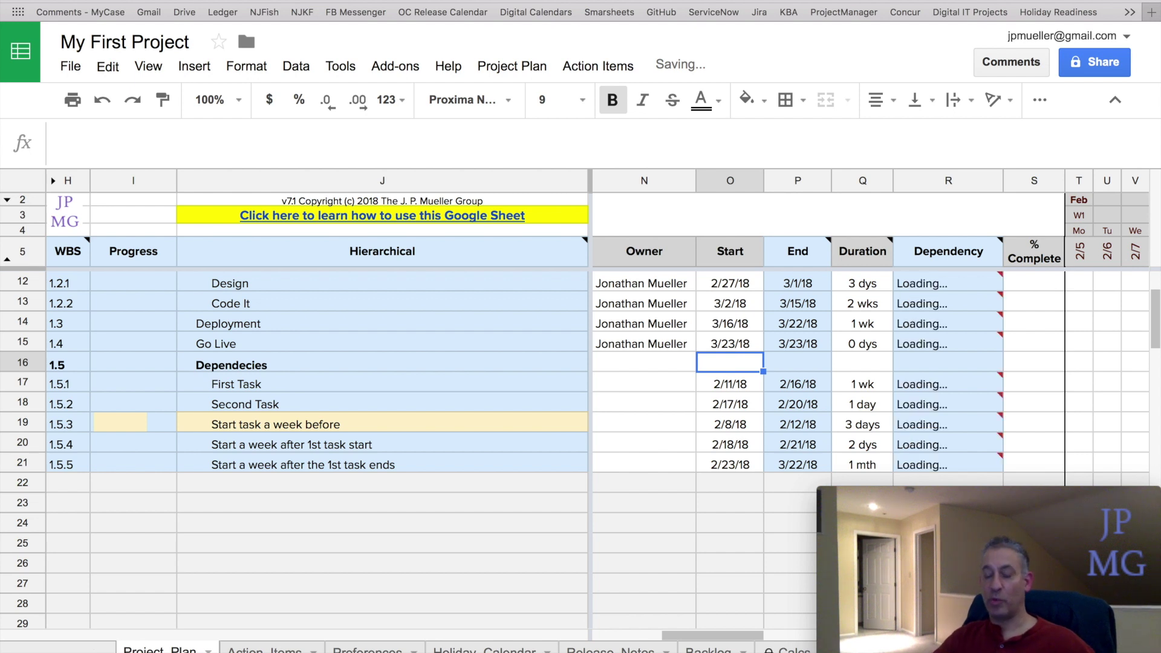